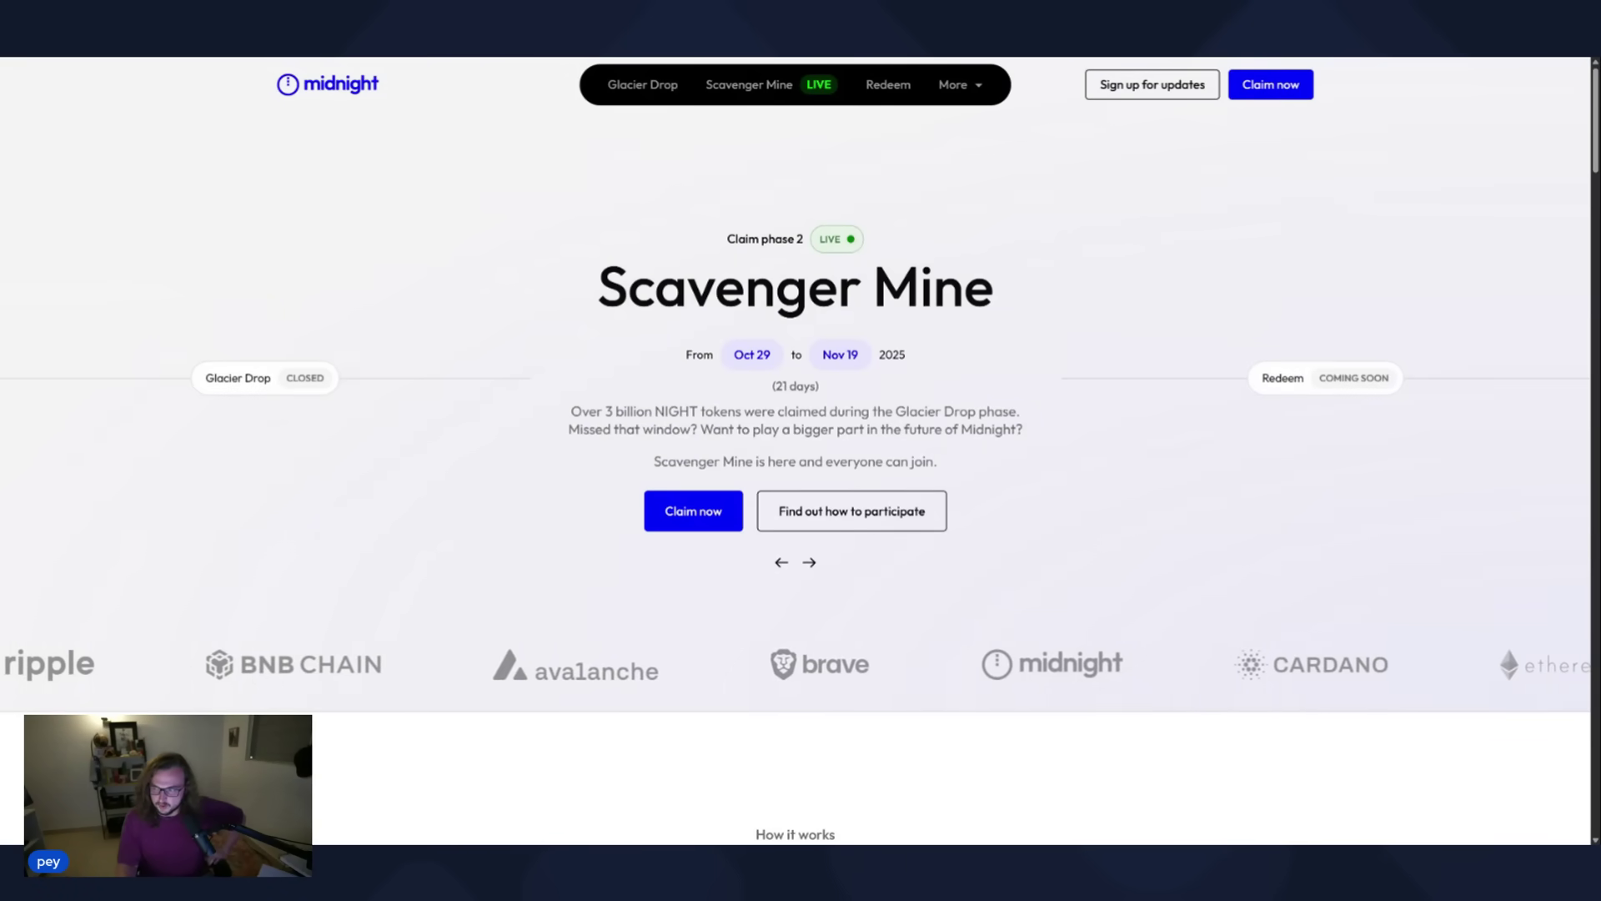
Scroll down to the Claim and Redeem cards and zoom the page in with Ctrl +.
scroll(562, 350, "down", 8)
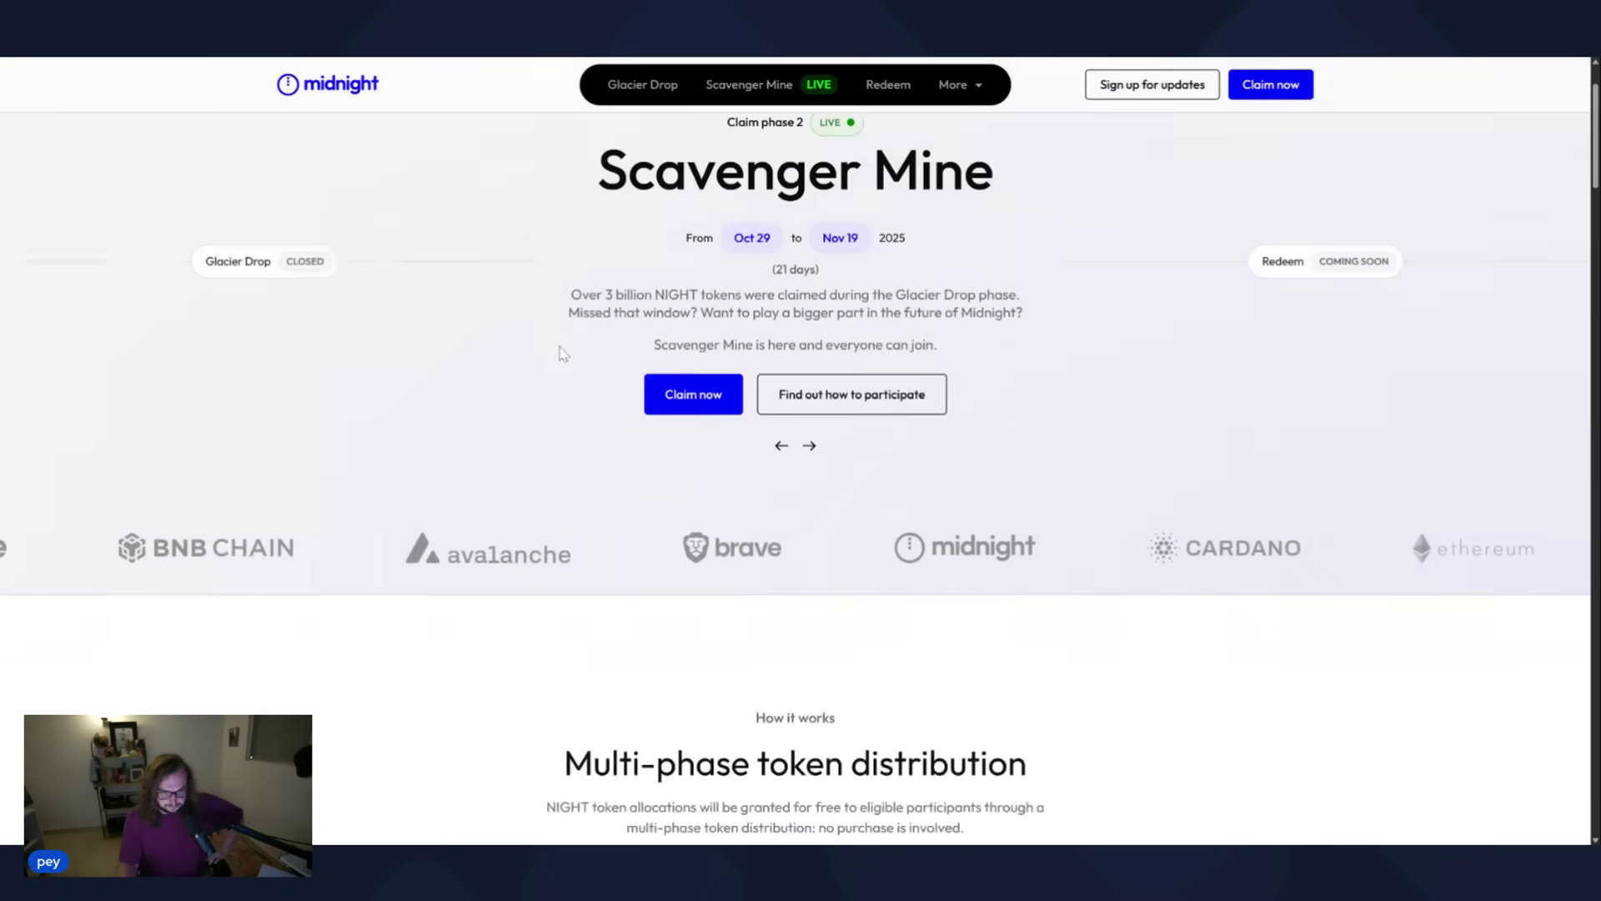
scroll(561, 351, "down", 3)
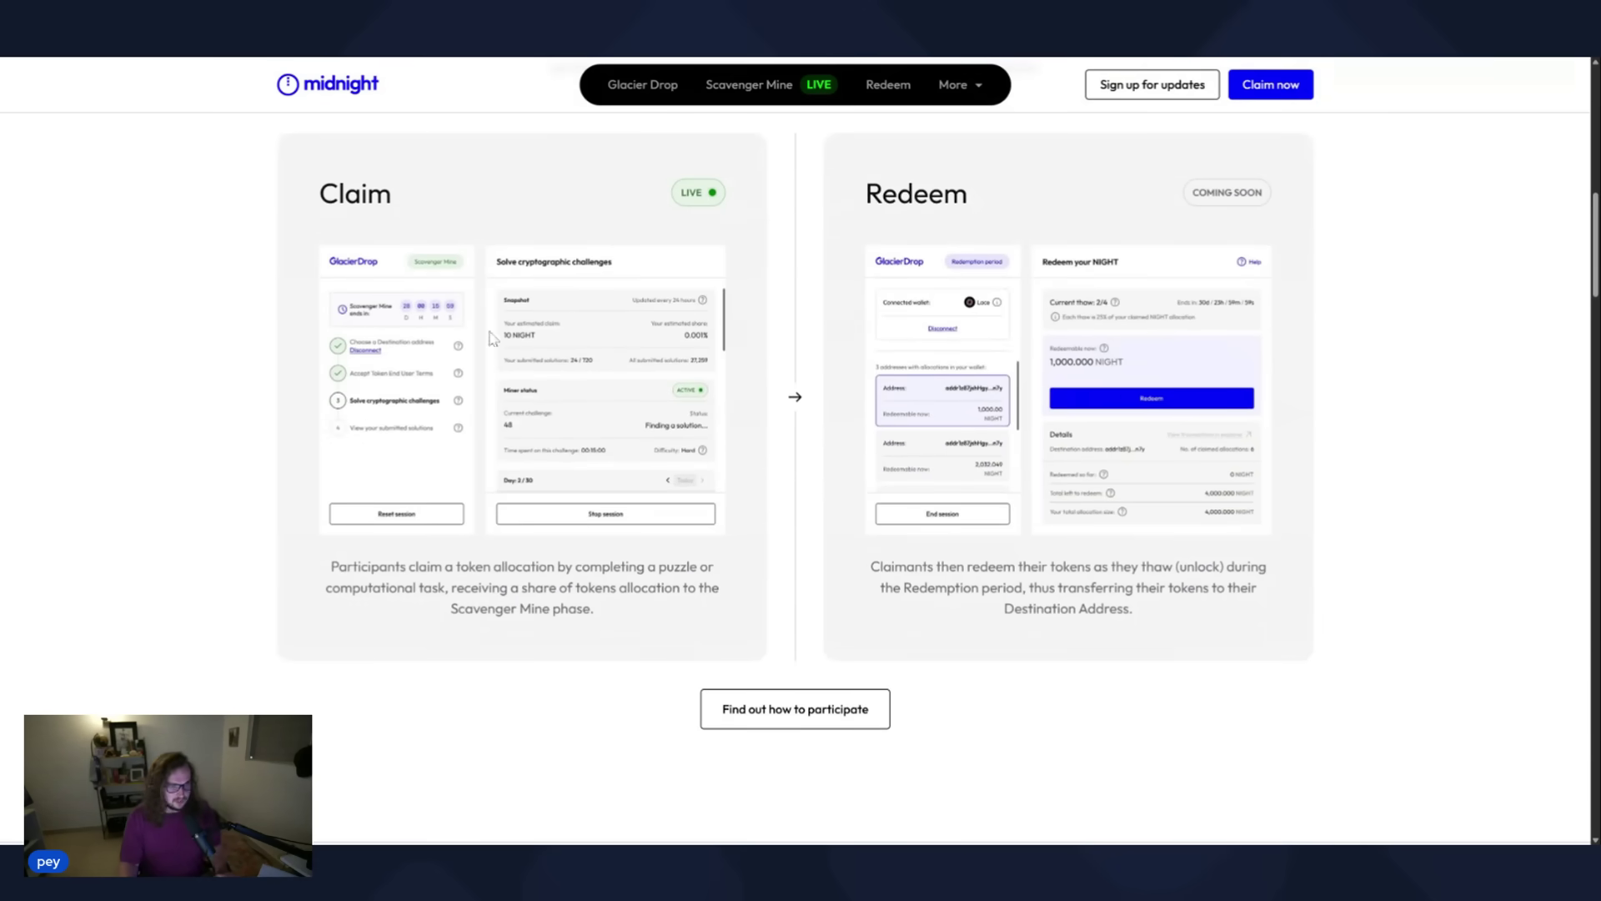
key("ctrl+plus")
key("ctrl+plus")
scroll(492, 338, "down", 2)
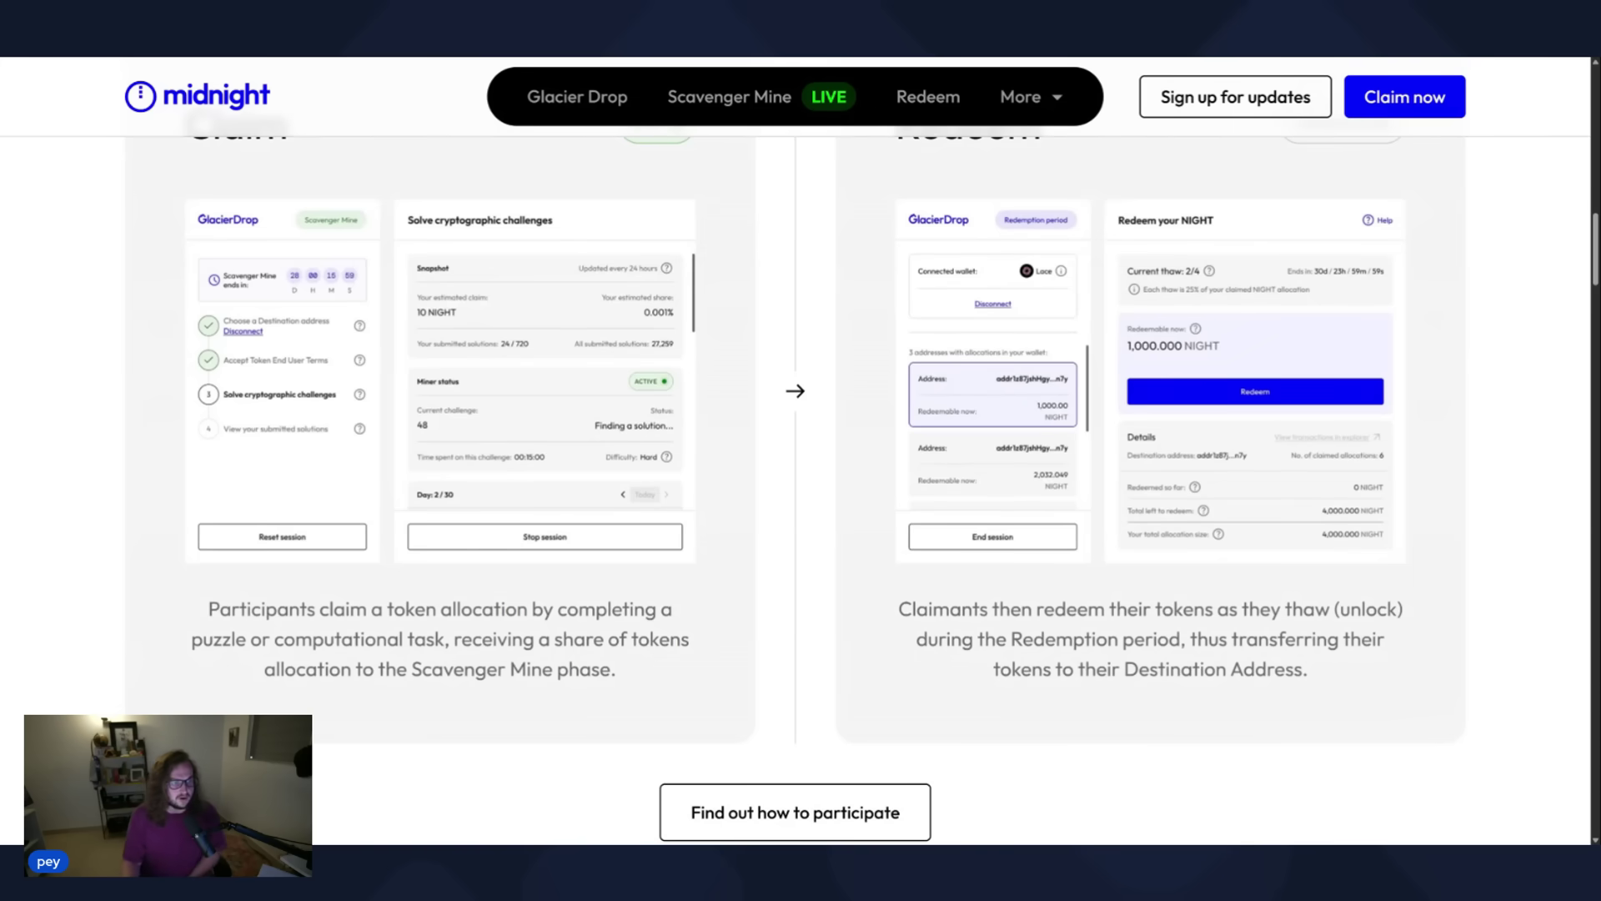
Return to the homepage hero and launch the GlacierDrop portal with Claim now.
scroll(453, 286, "up", 15)
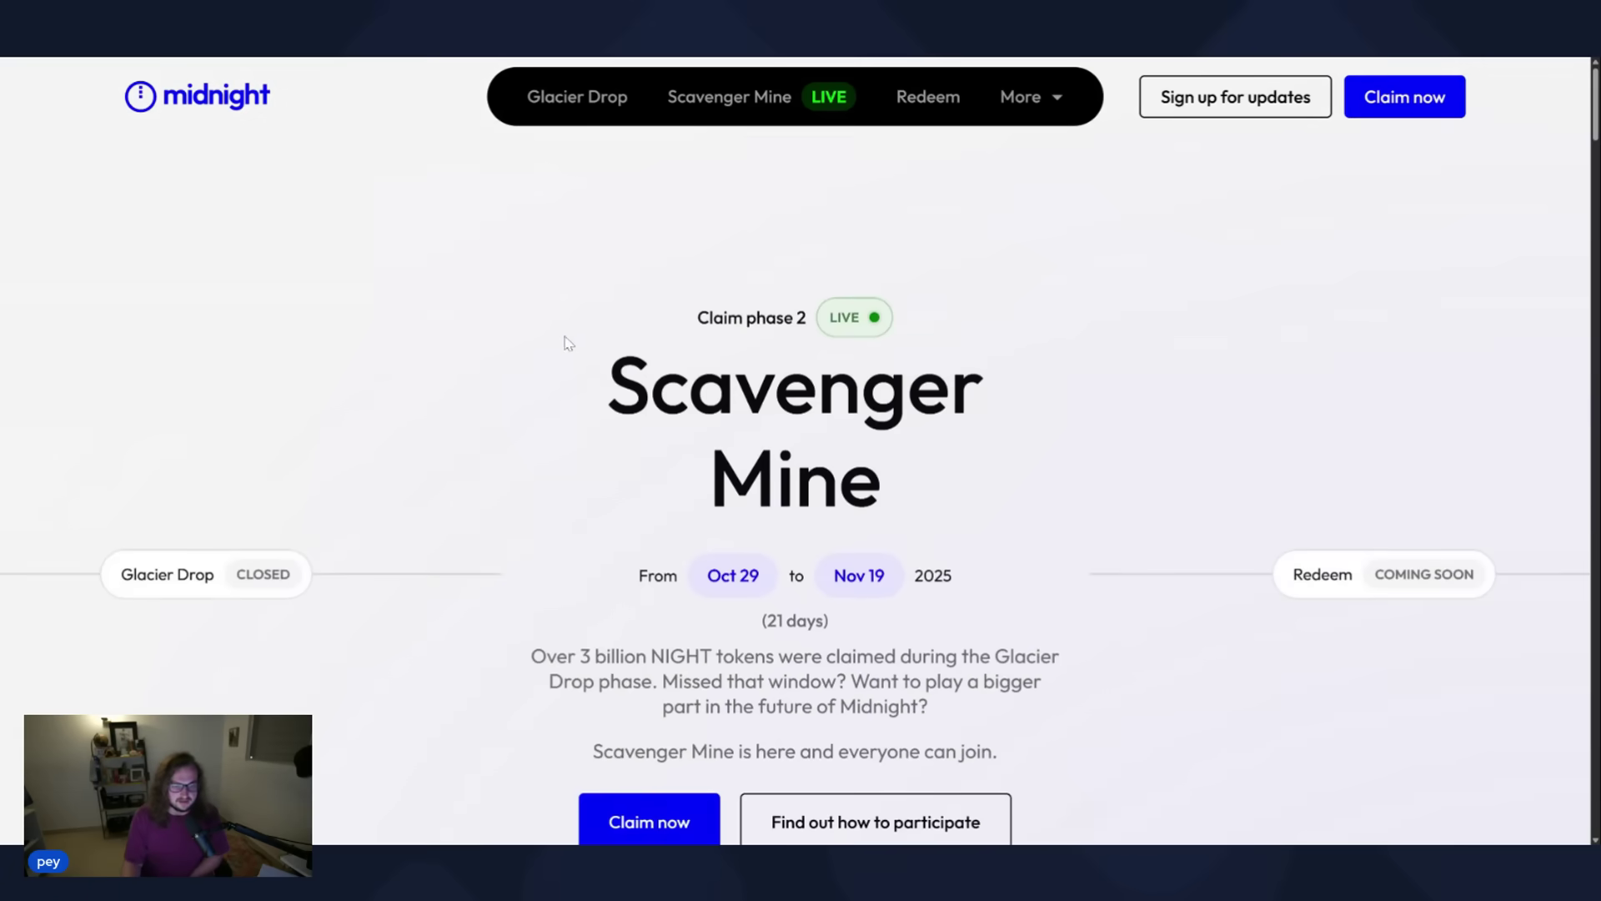
scroll(567, 342, "down", 2)
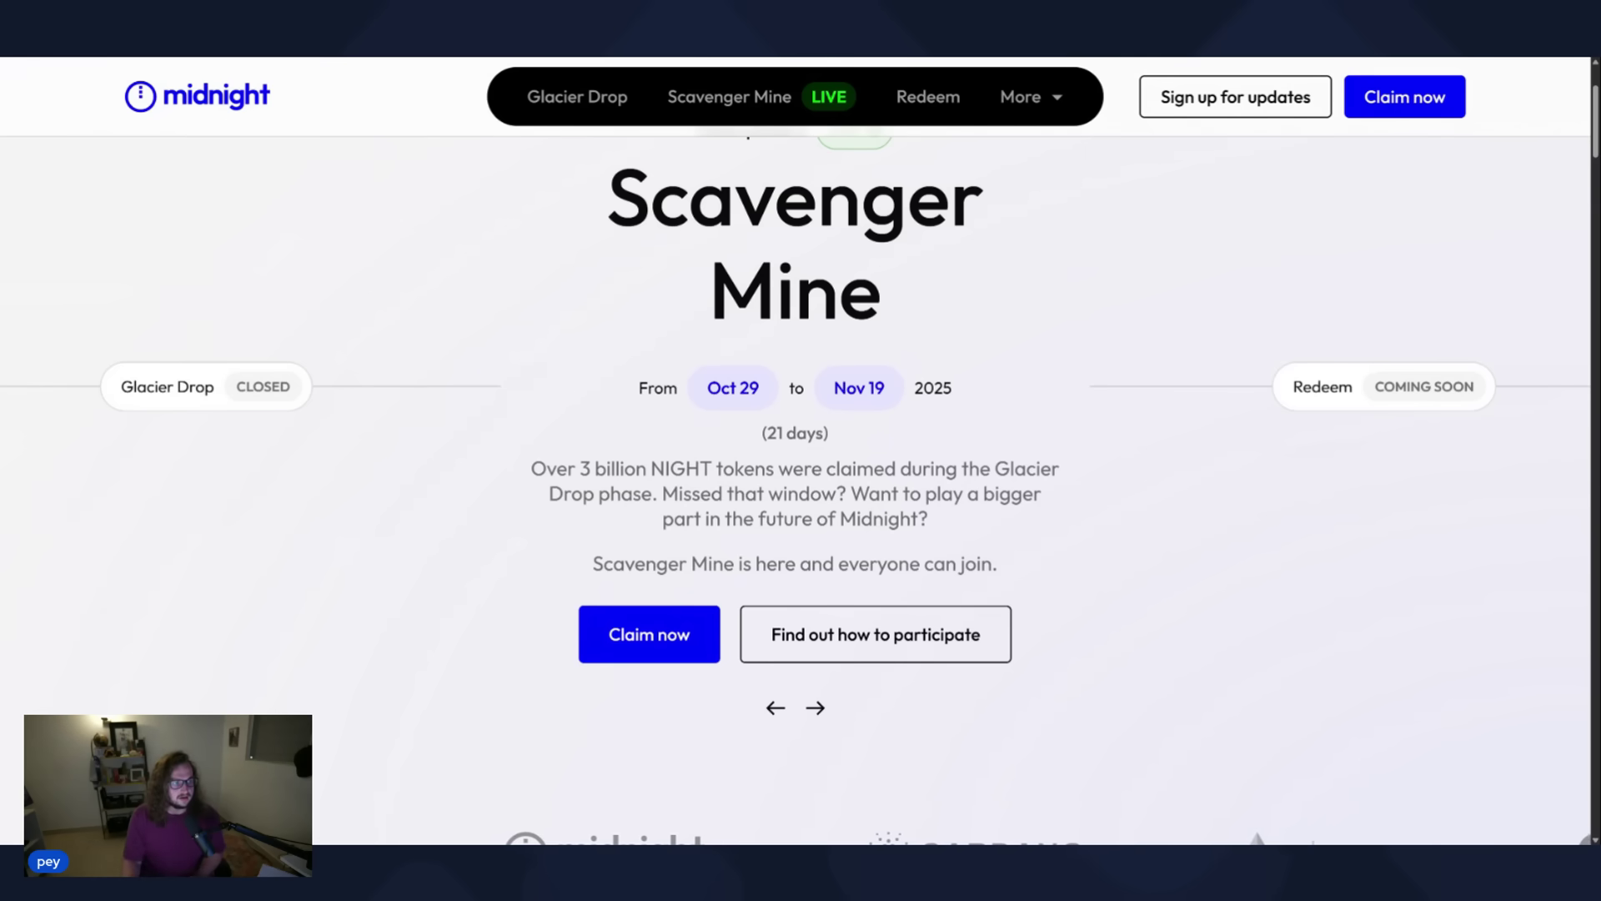
left_click(665, 637)
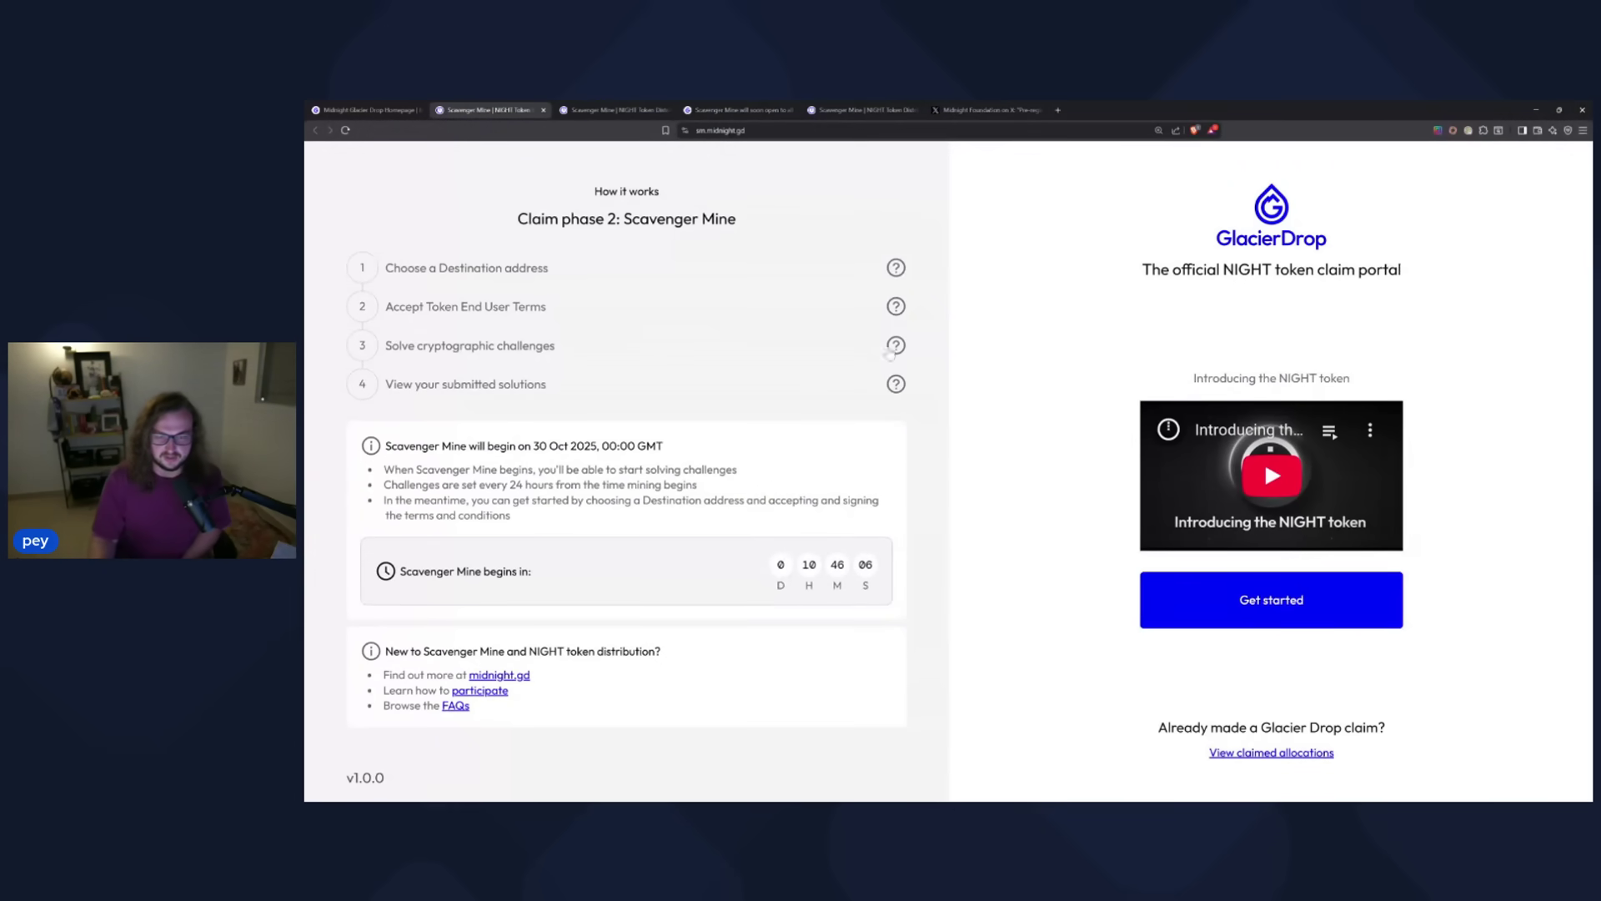
Start the Scavenger Mine claim with Get started to reach the Destination address wallet list.
left_click(1220, 584)
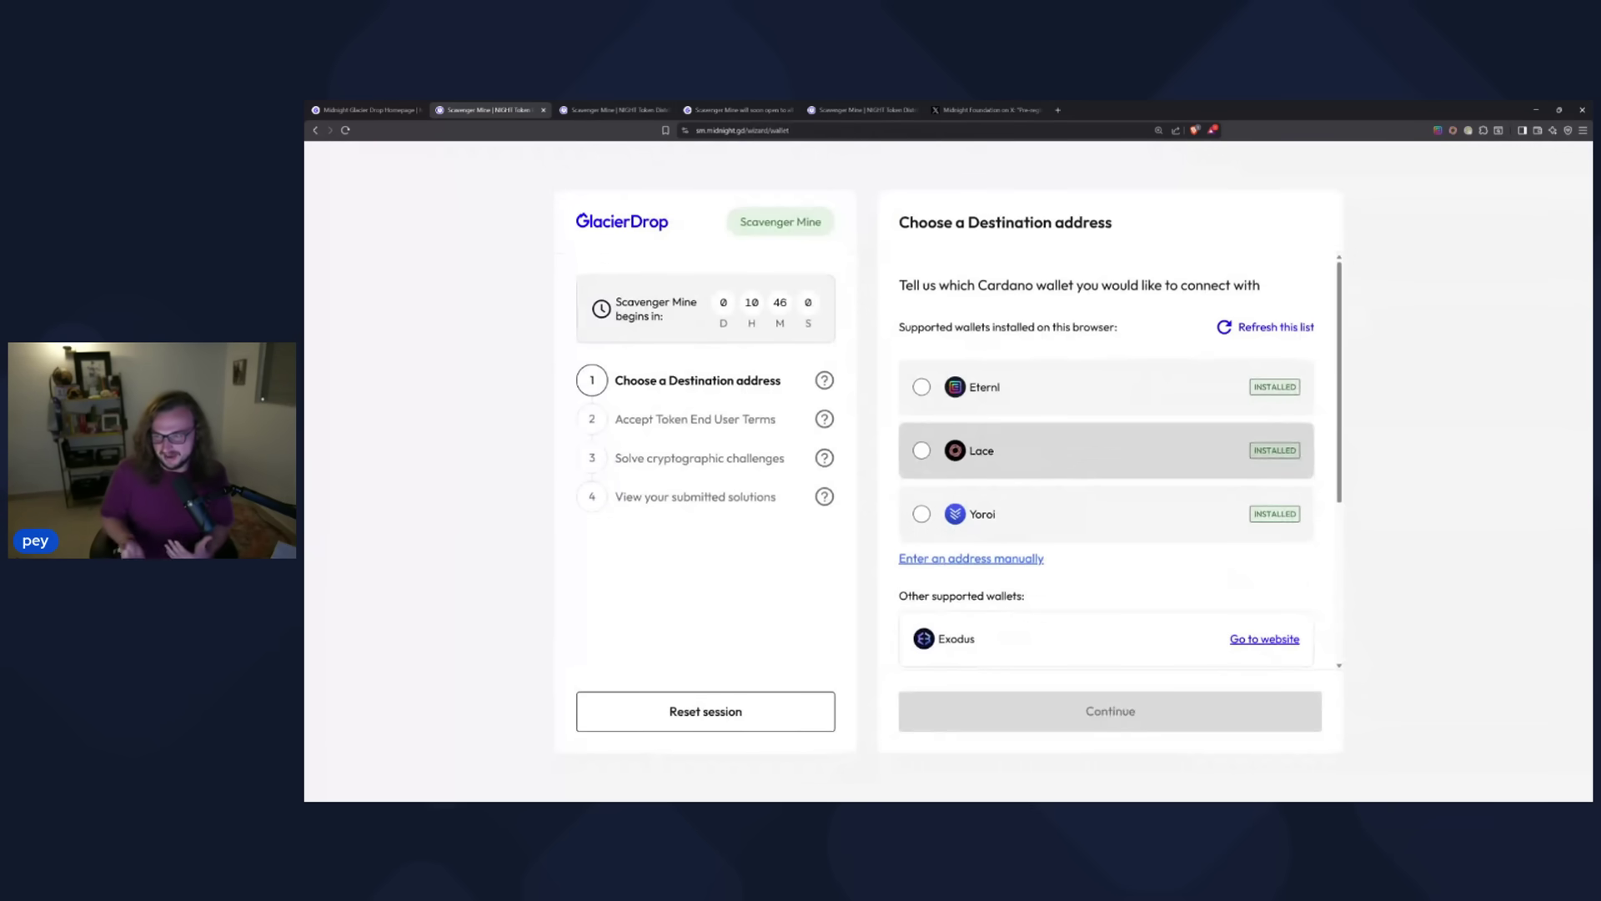
On the X tab, highlight the reply asking whether the phase 1 address can be reused.
left_click(984, 109)
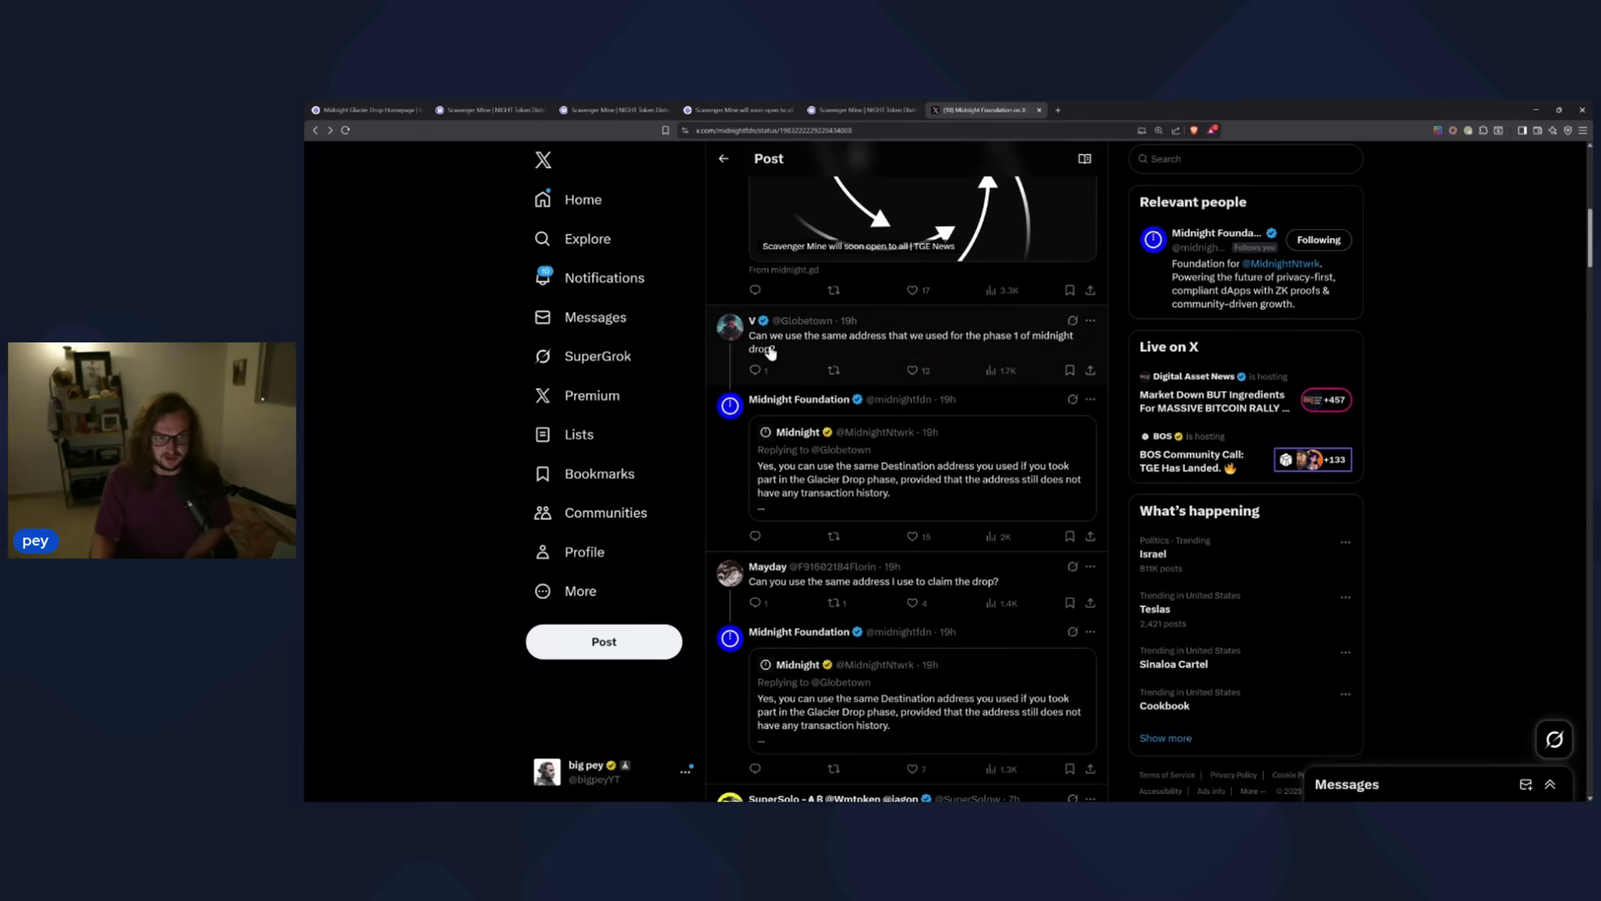
left_click_drag(753, 342, 867, 352)
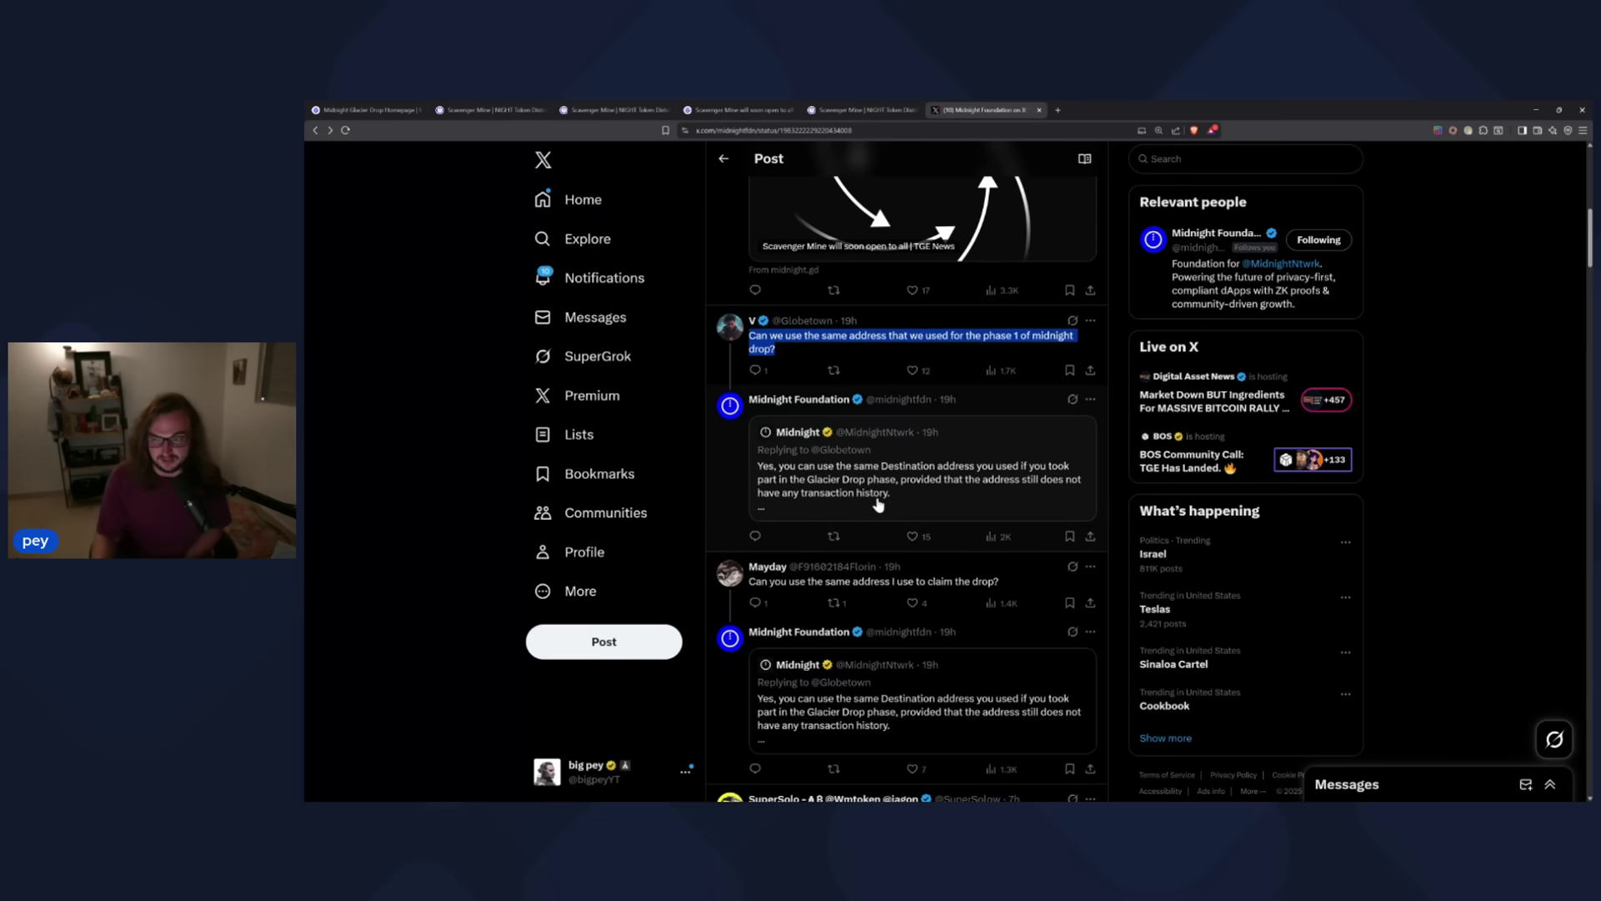
Connect and approve Eternl's unused Cardano address as Destination, then advance to the Token End User Terms.
left_click(490, 109)
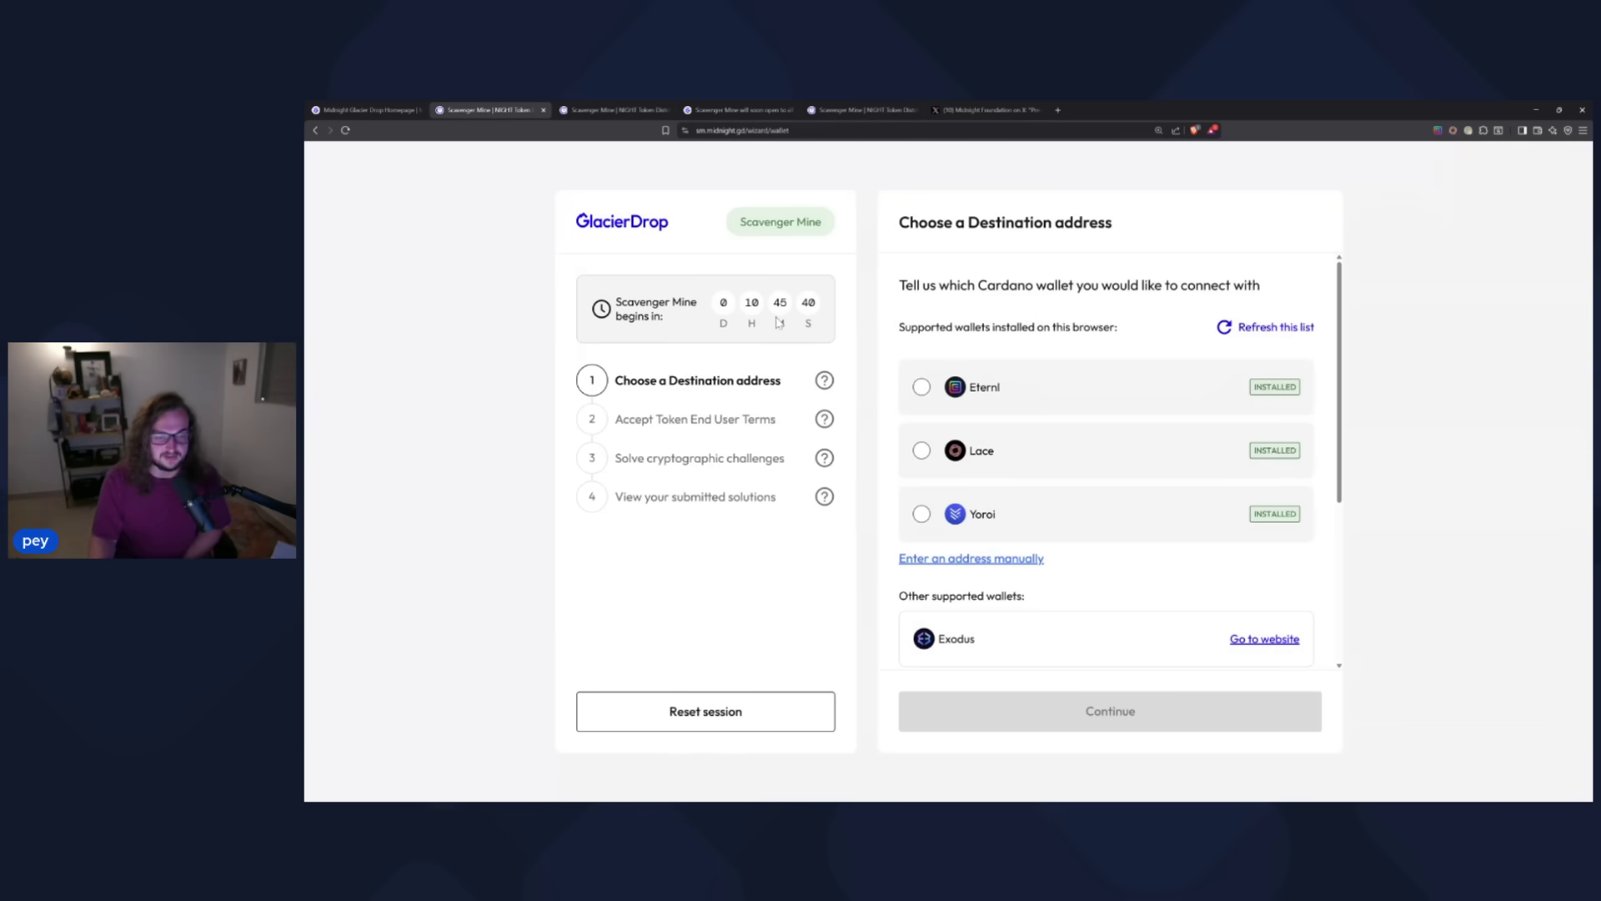
left_click(1049, 398)
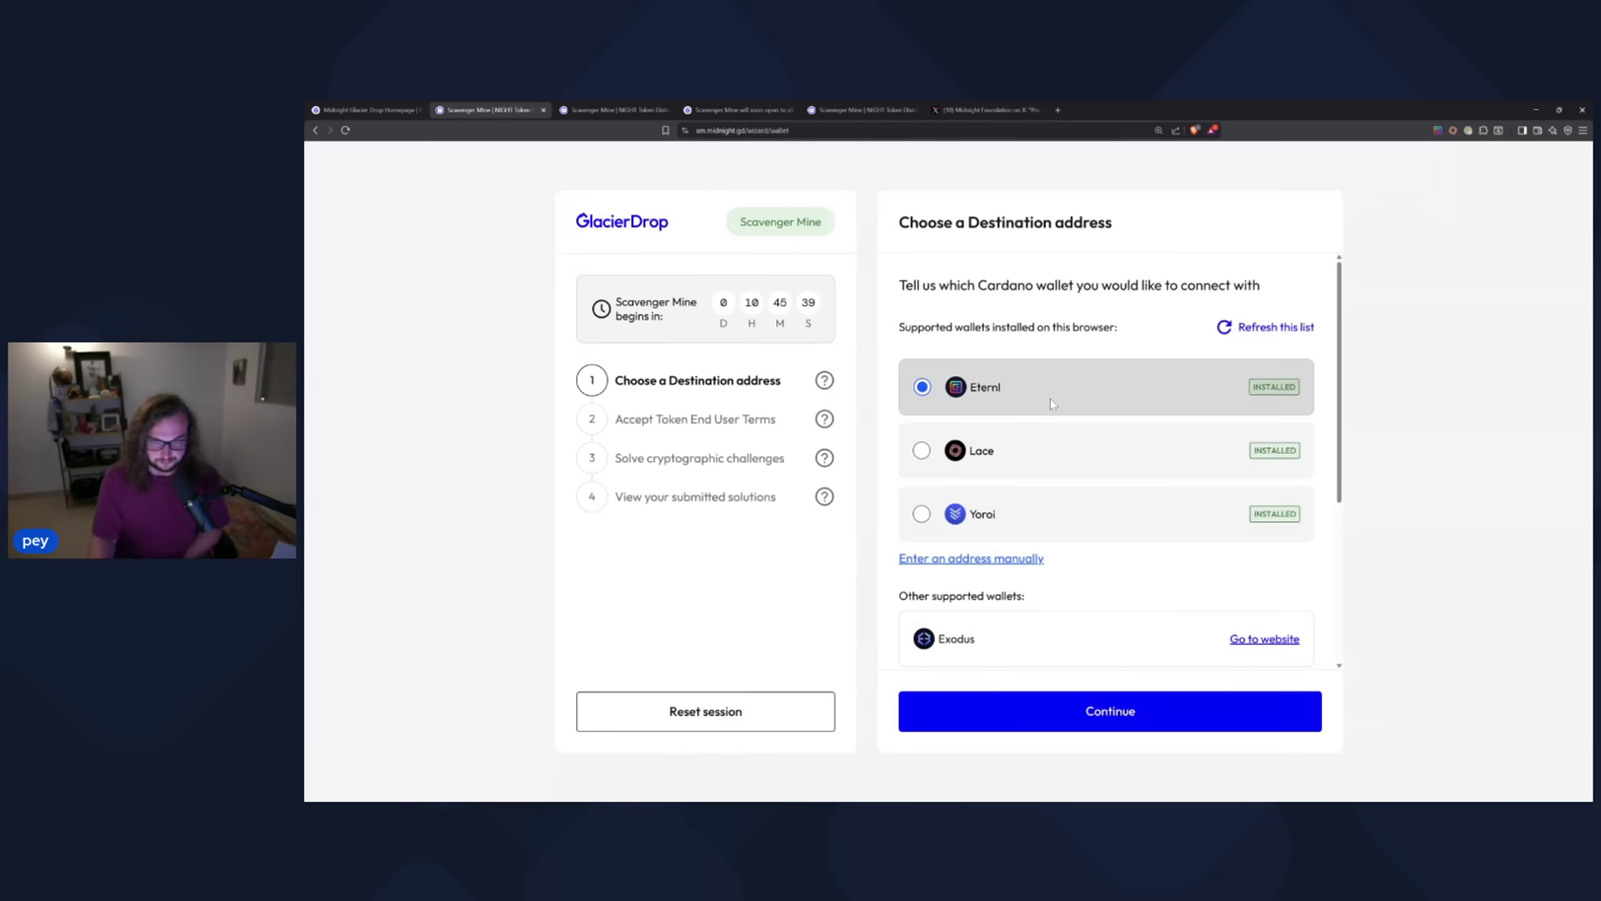
left_click(1110, 711)
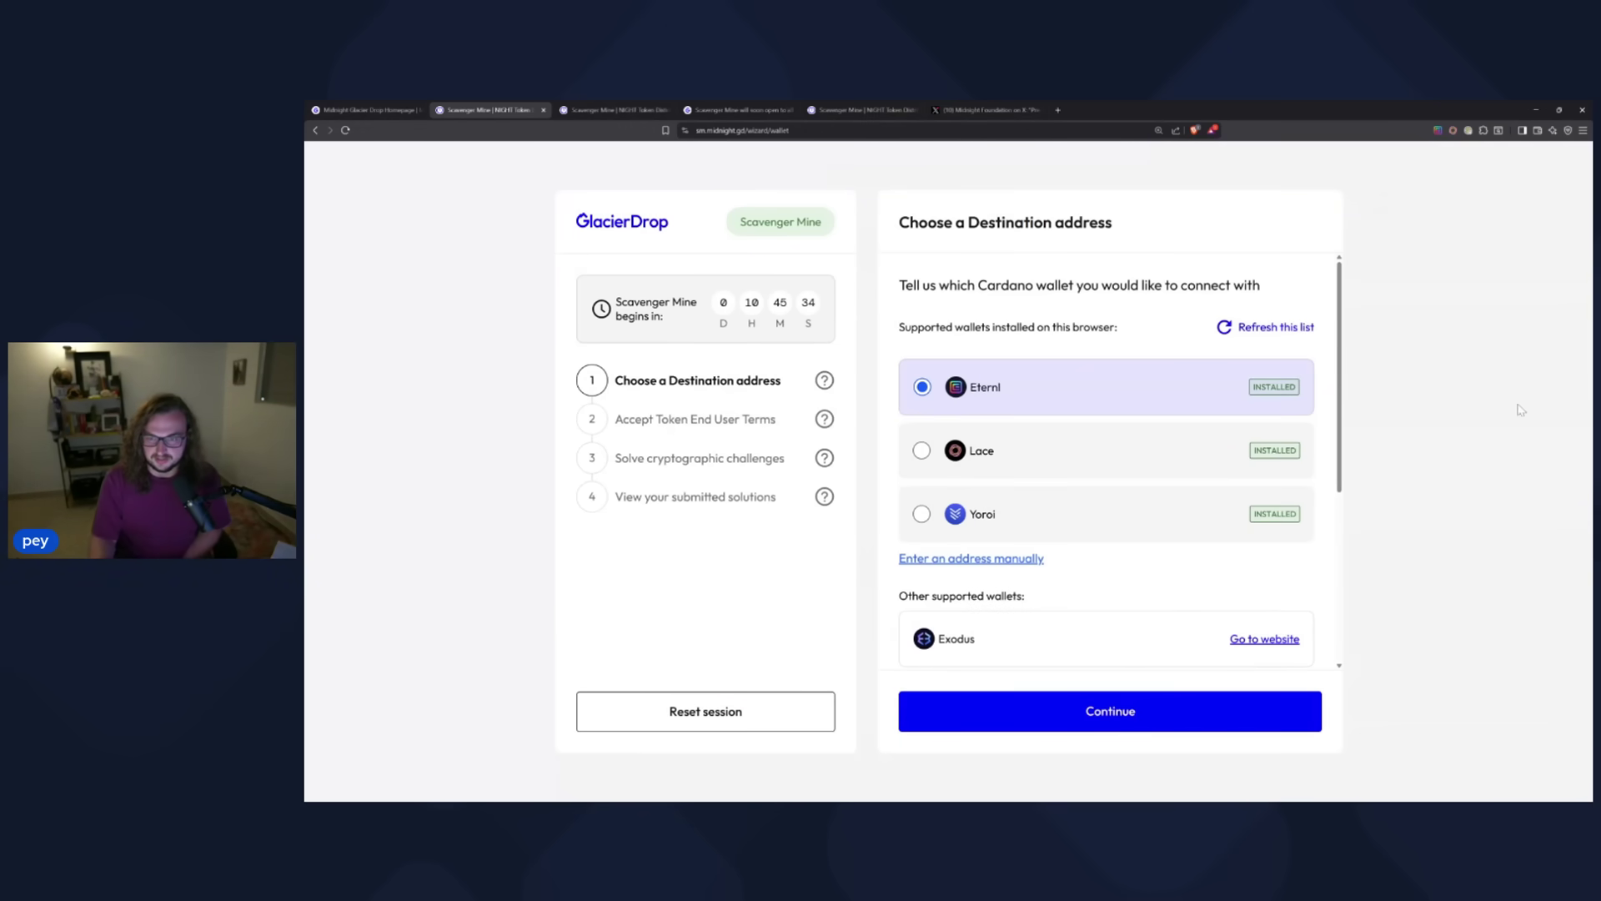
left_click(1030, 712)
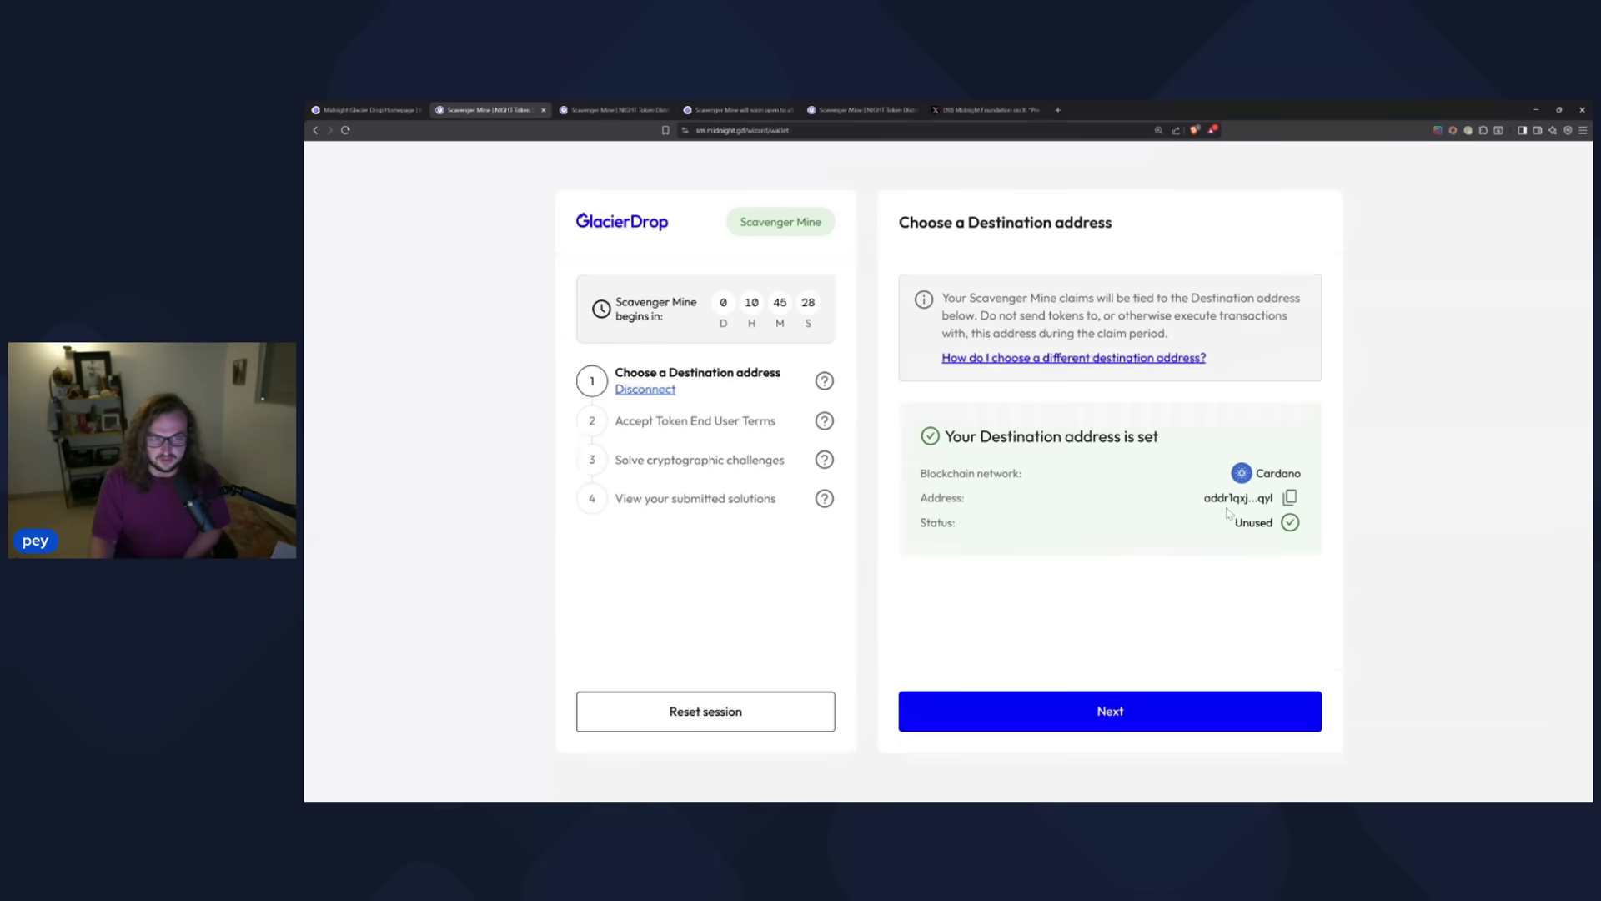
left_click(1131, 713)
scroll(1042, 541, "down", 15)
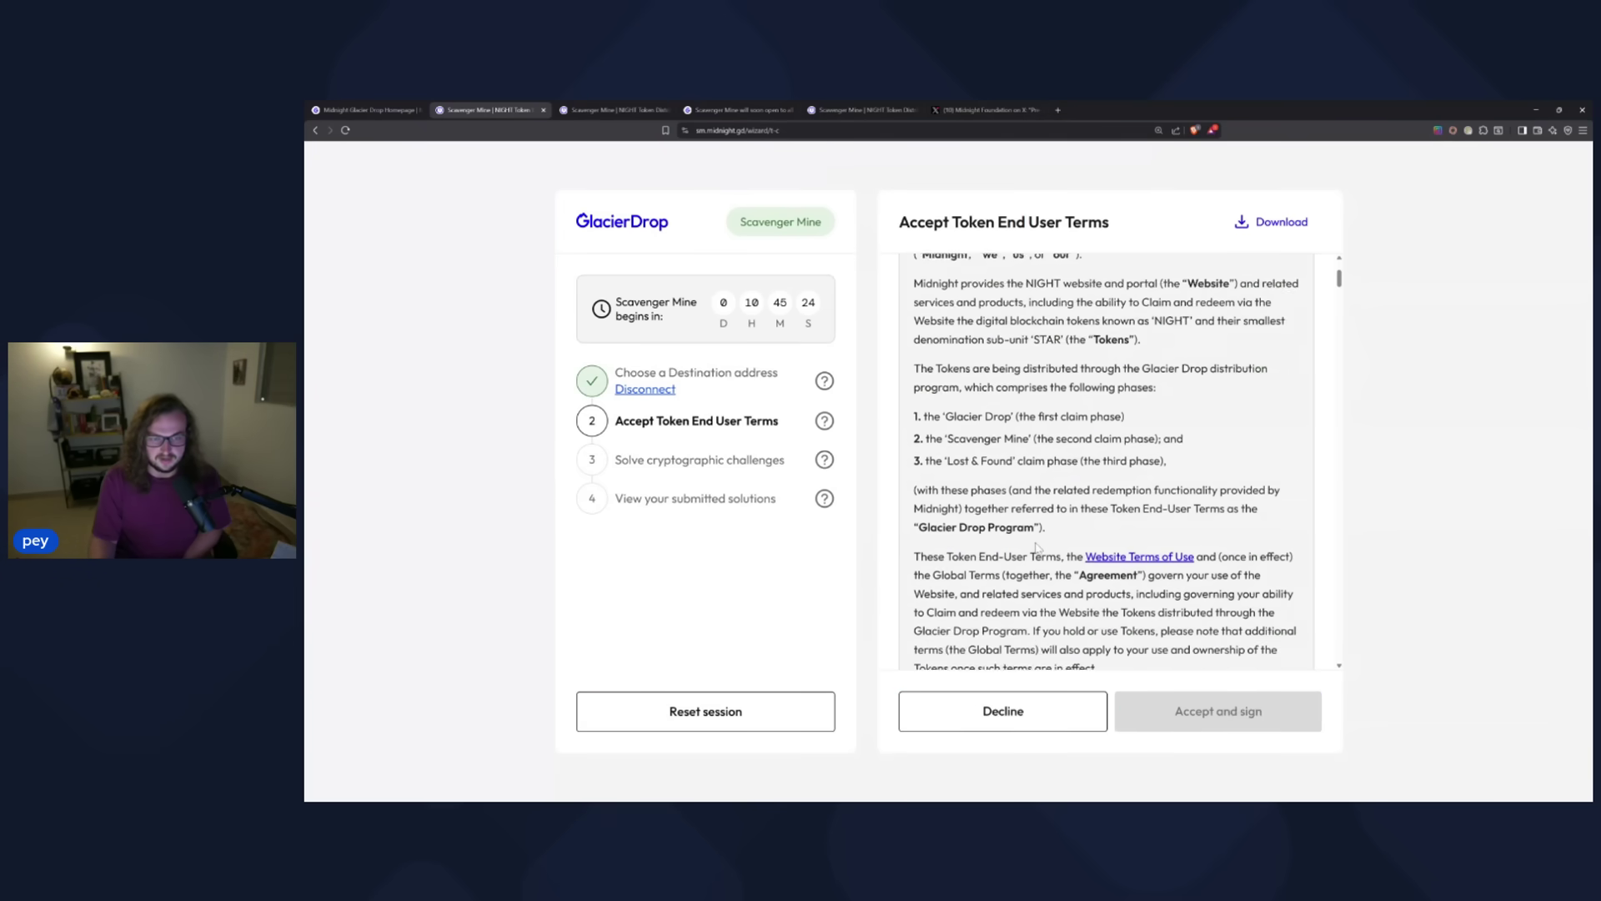
Scroll through the Token End User Terms and tick the read-and-understood confirmation.
scroll(1042, 541, "down", 10)
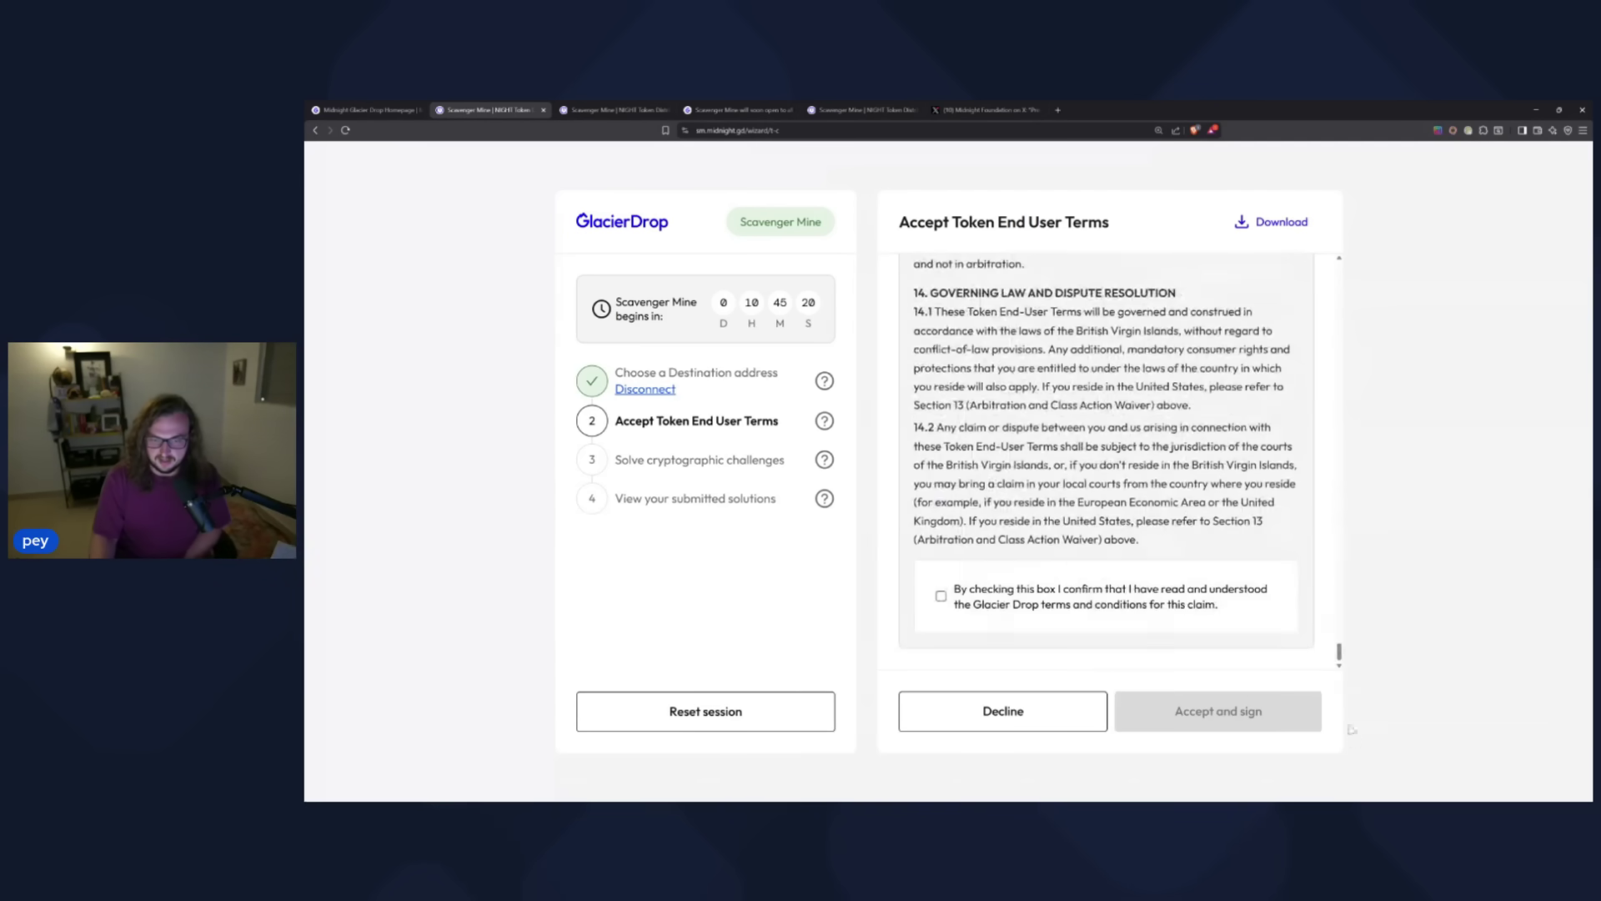
left_click(946, 598)
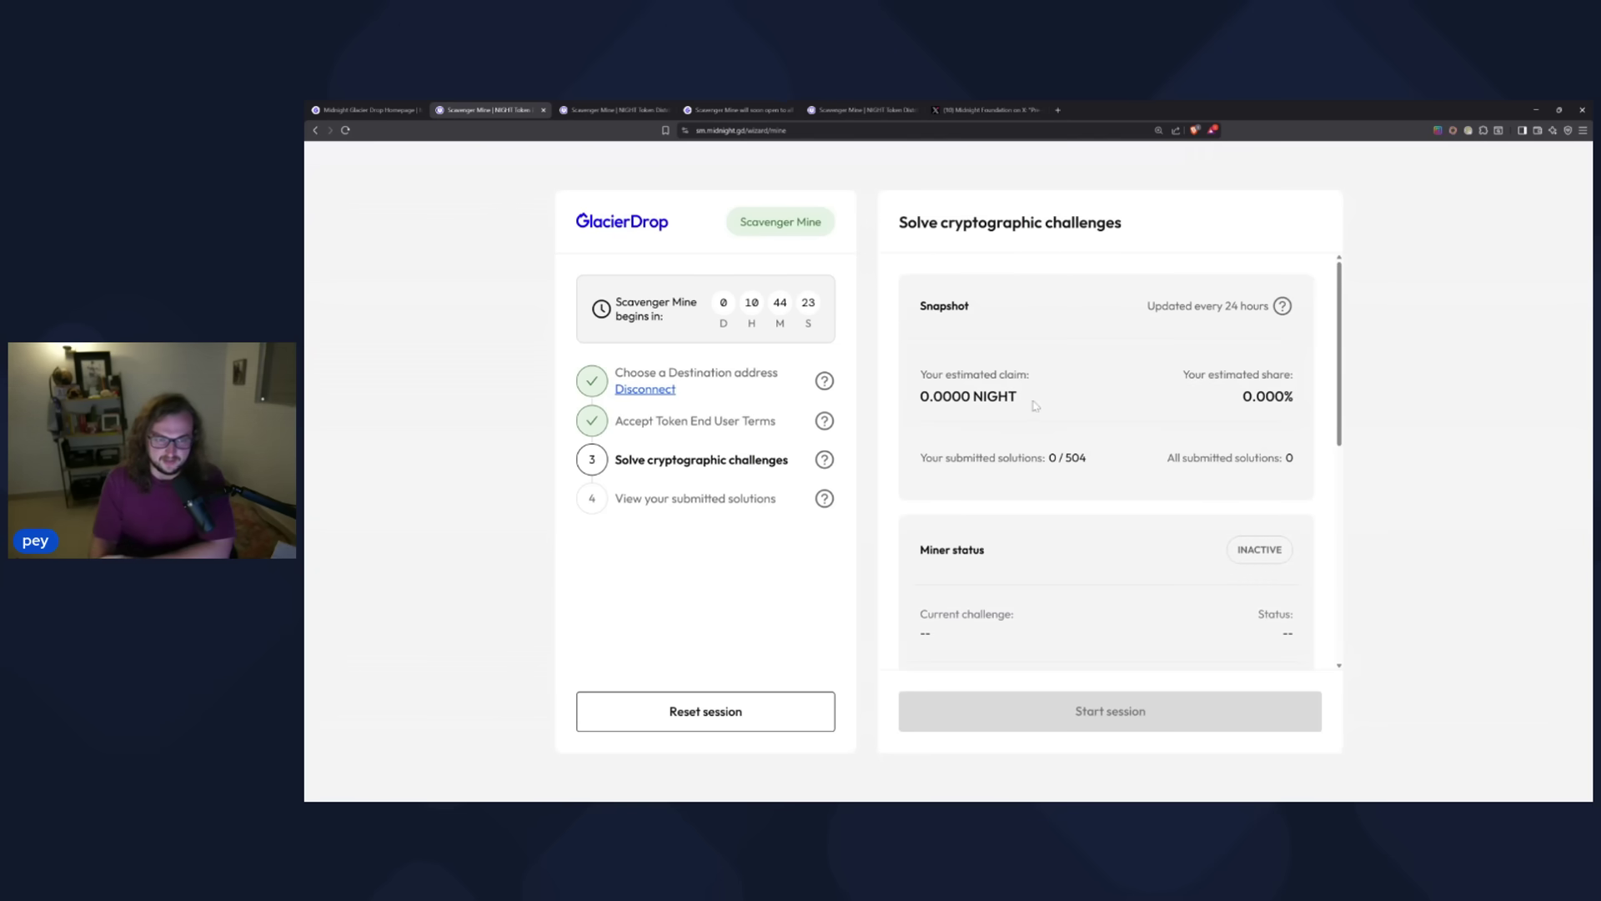
left_click_drag(1036, 406, 917, 378)
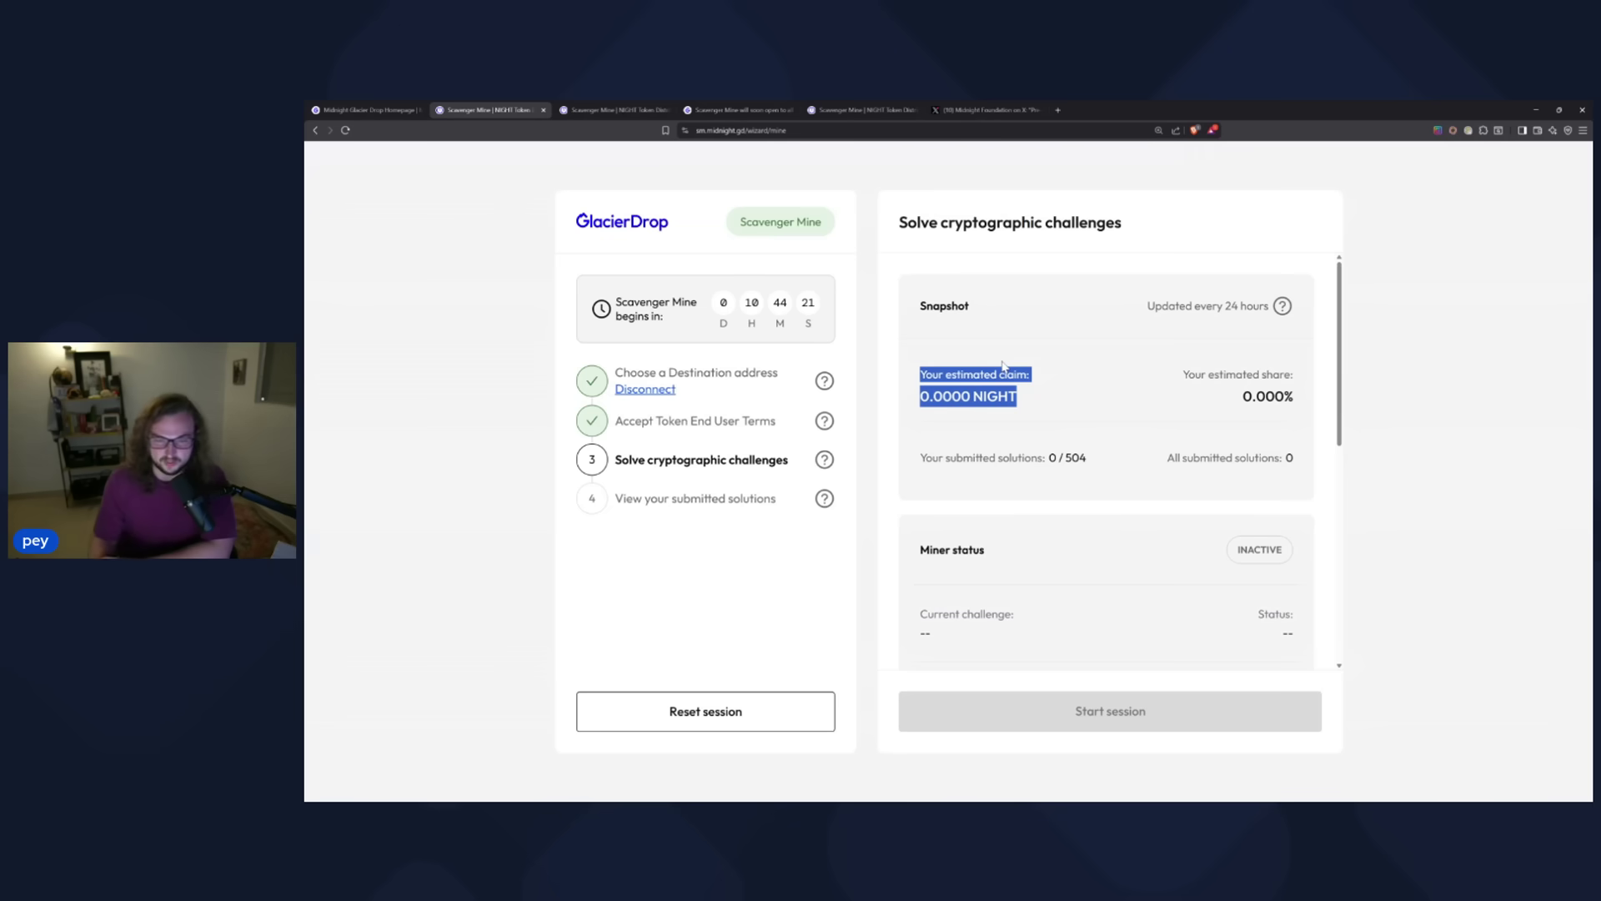
left_click_drag(1184, 371, 1295, 405)
left_click(1202, 403)
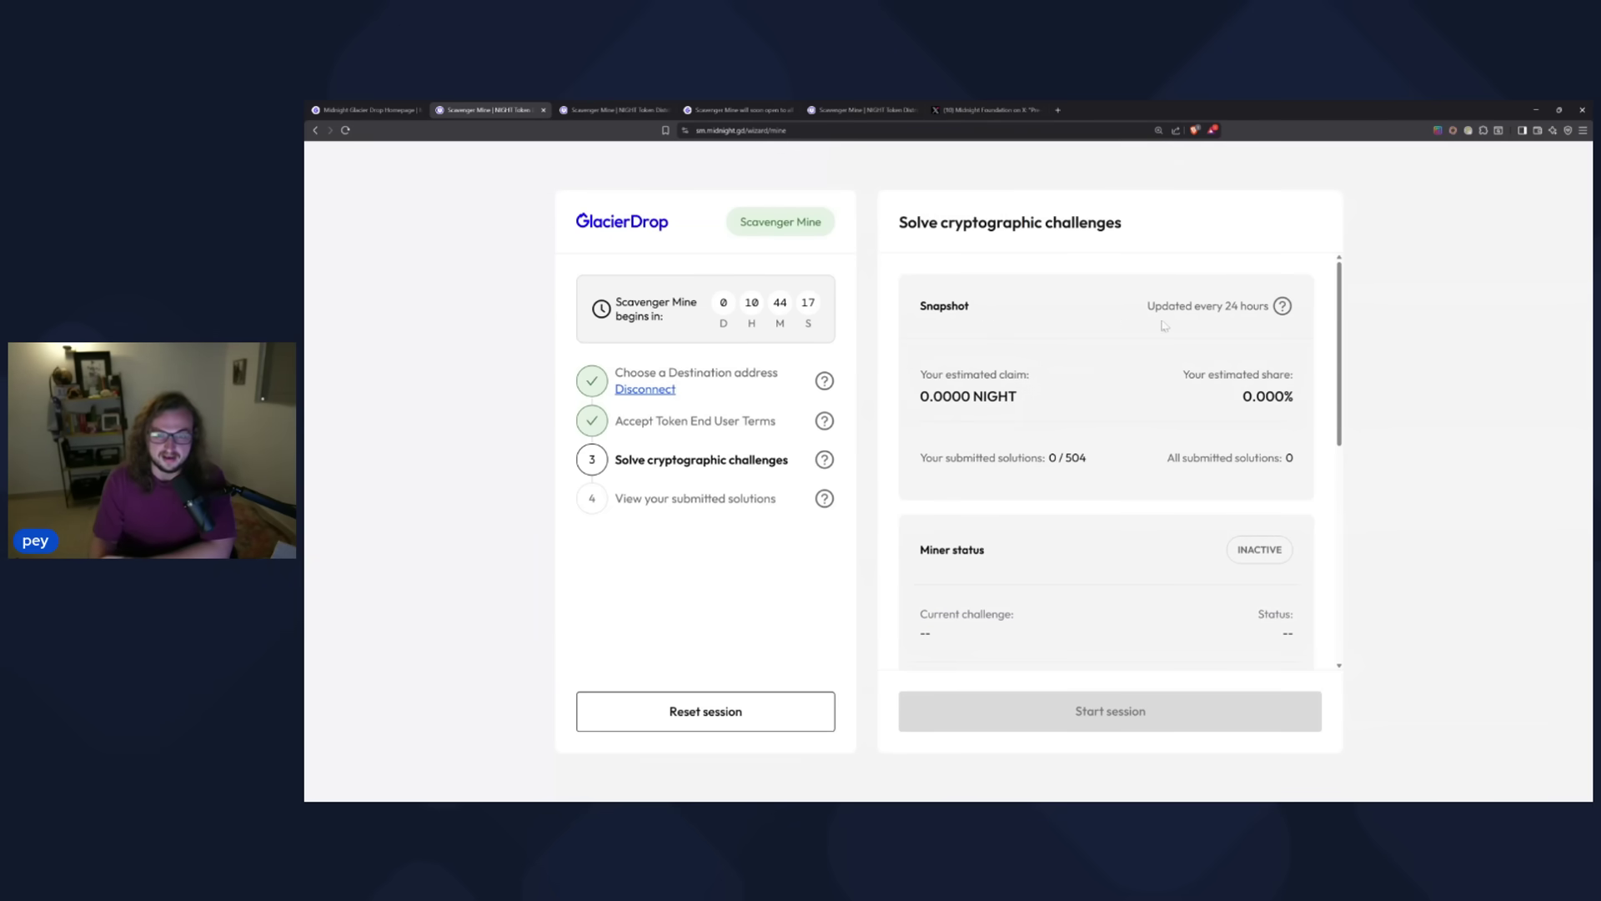
mouse_move(1281, 308)
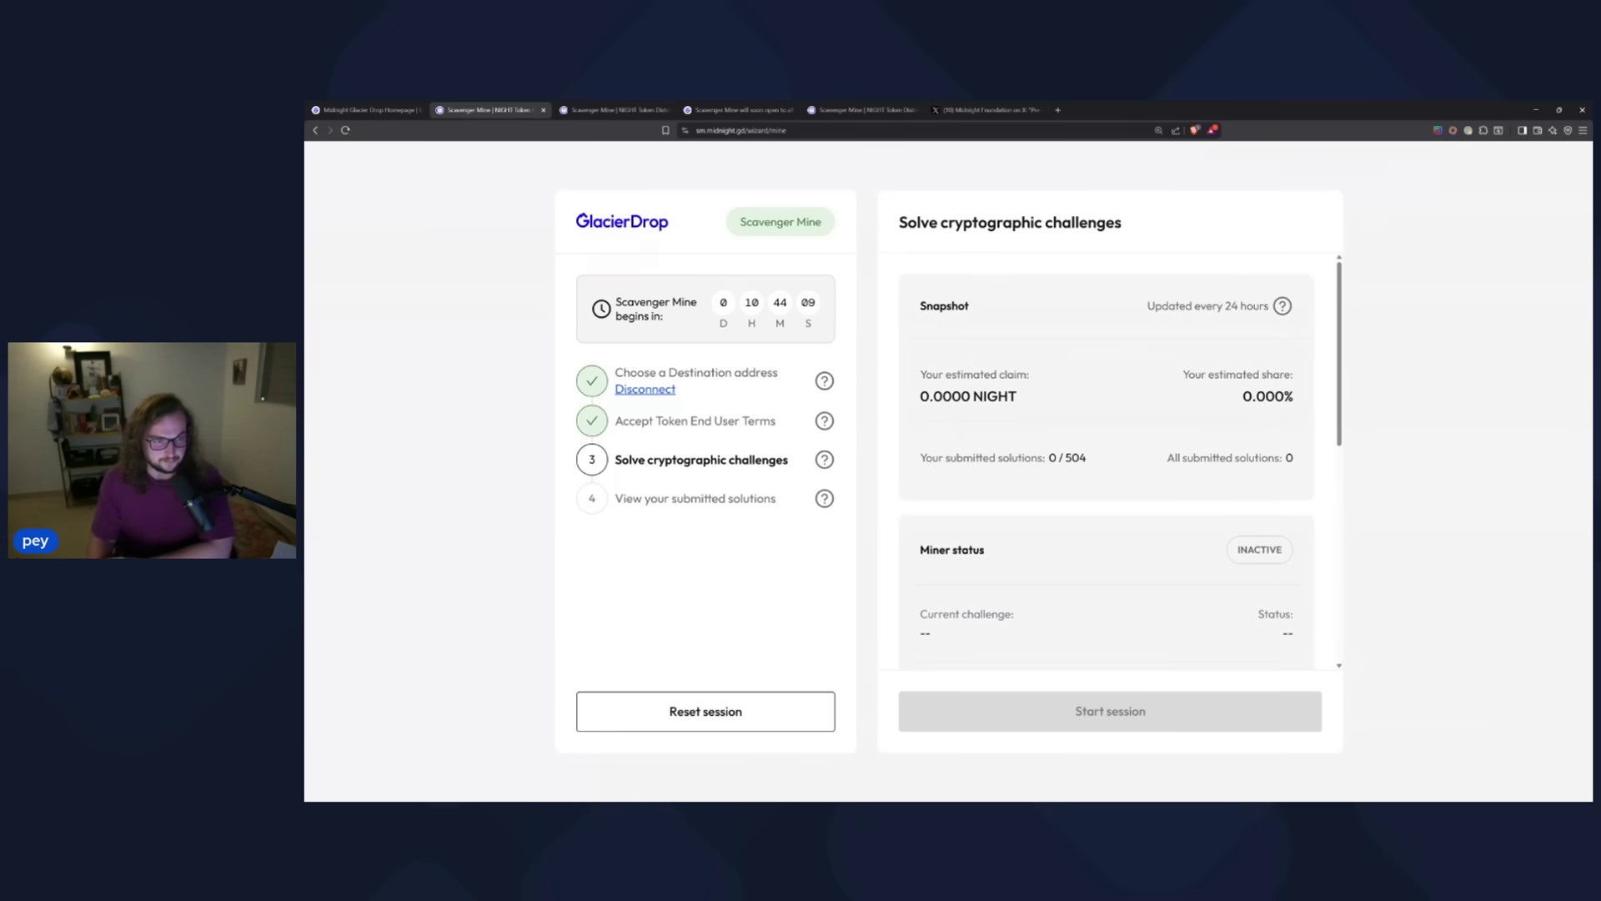
left_click_drag(746, 308, 840, 315)
left_click(839, 315)
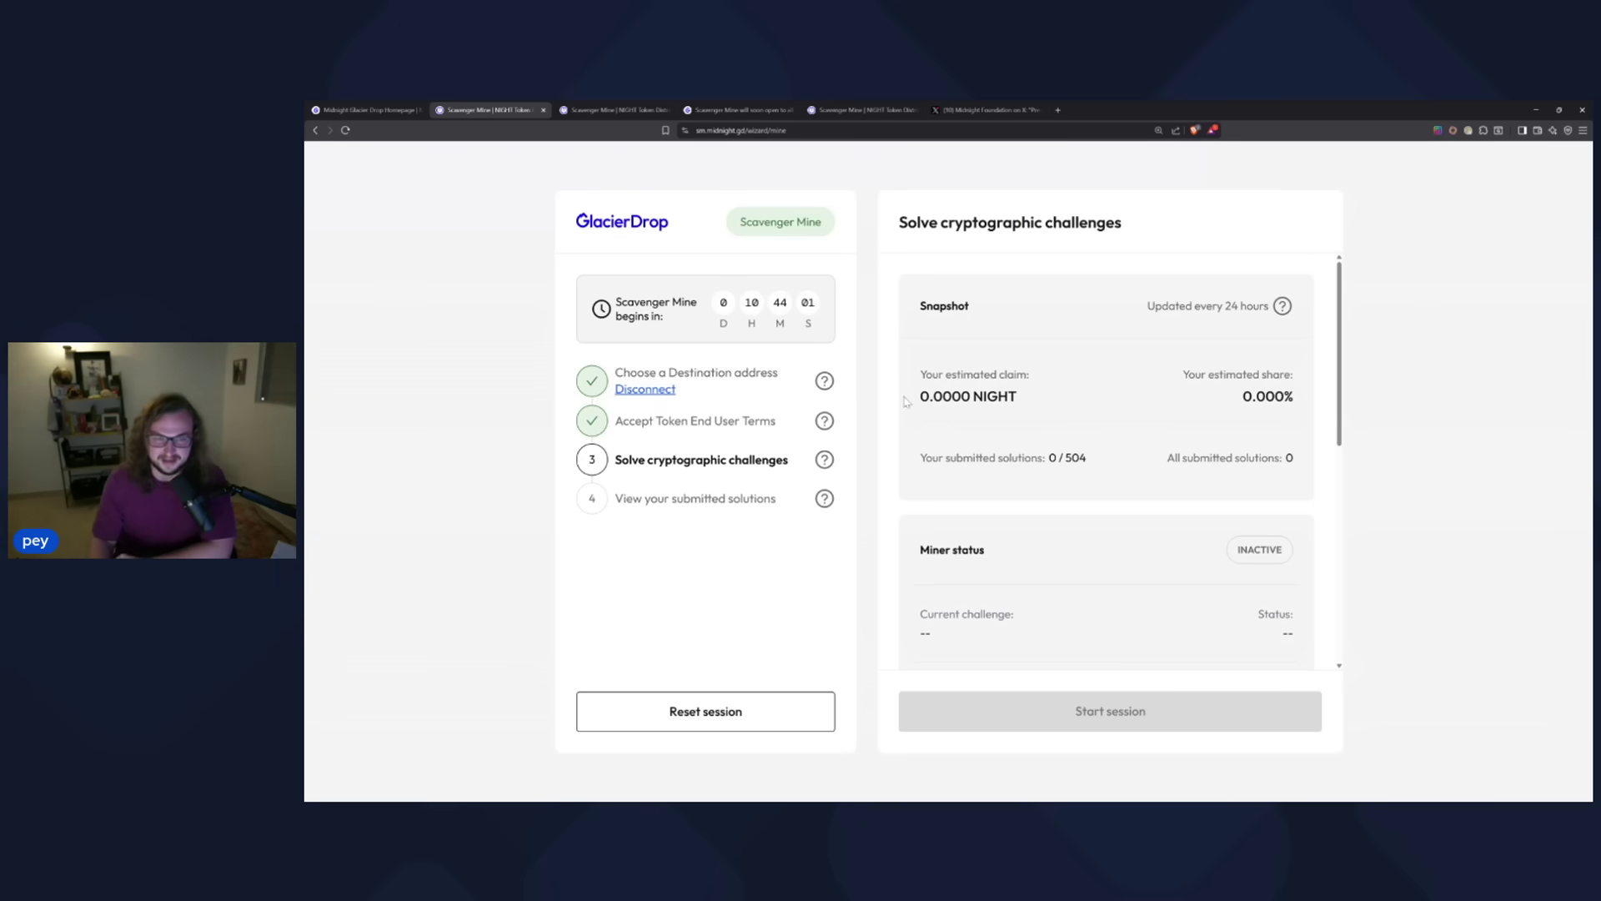
left_click_drag(1180, 307, 1258, 324)
left_click(1280, 318)
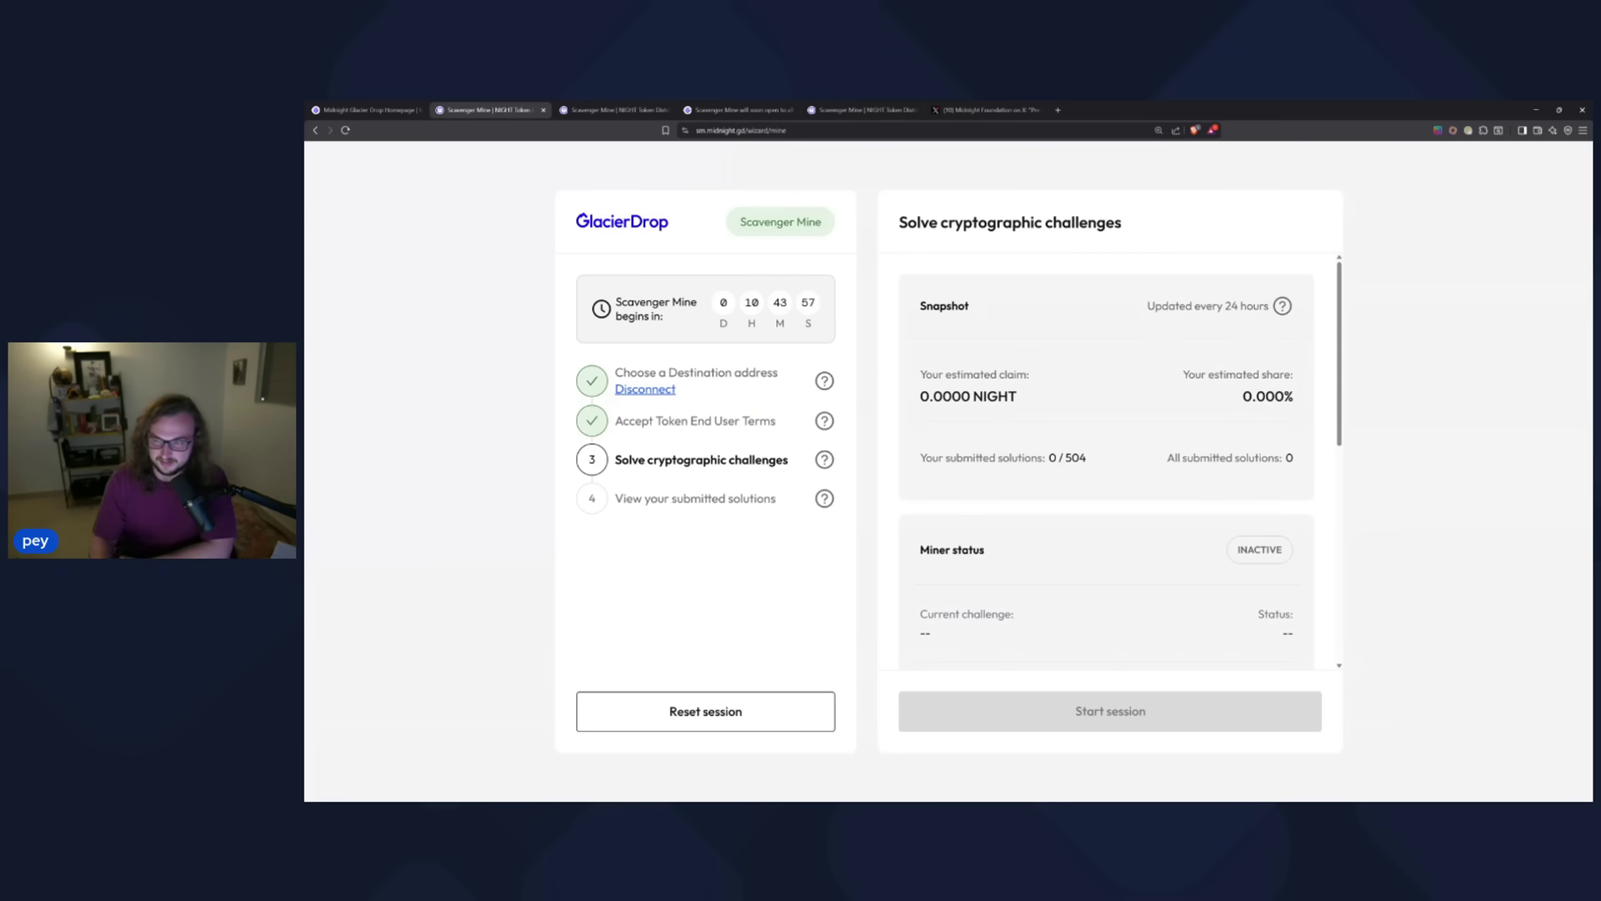
scroll(1133, 334, "down", 1)
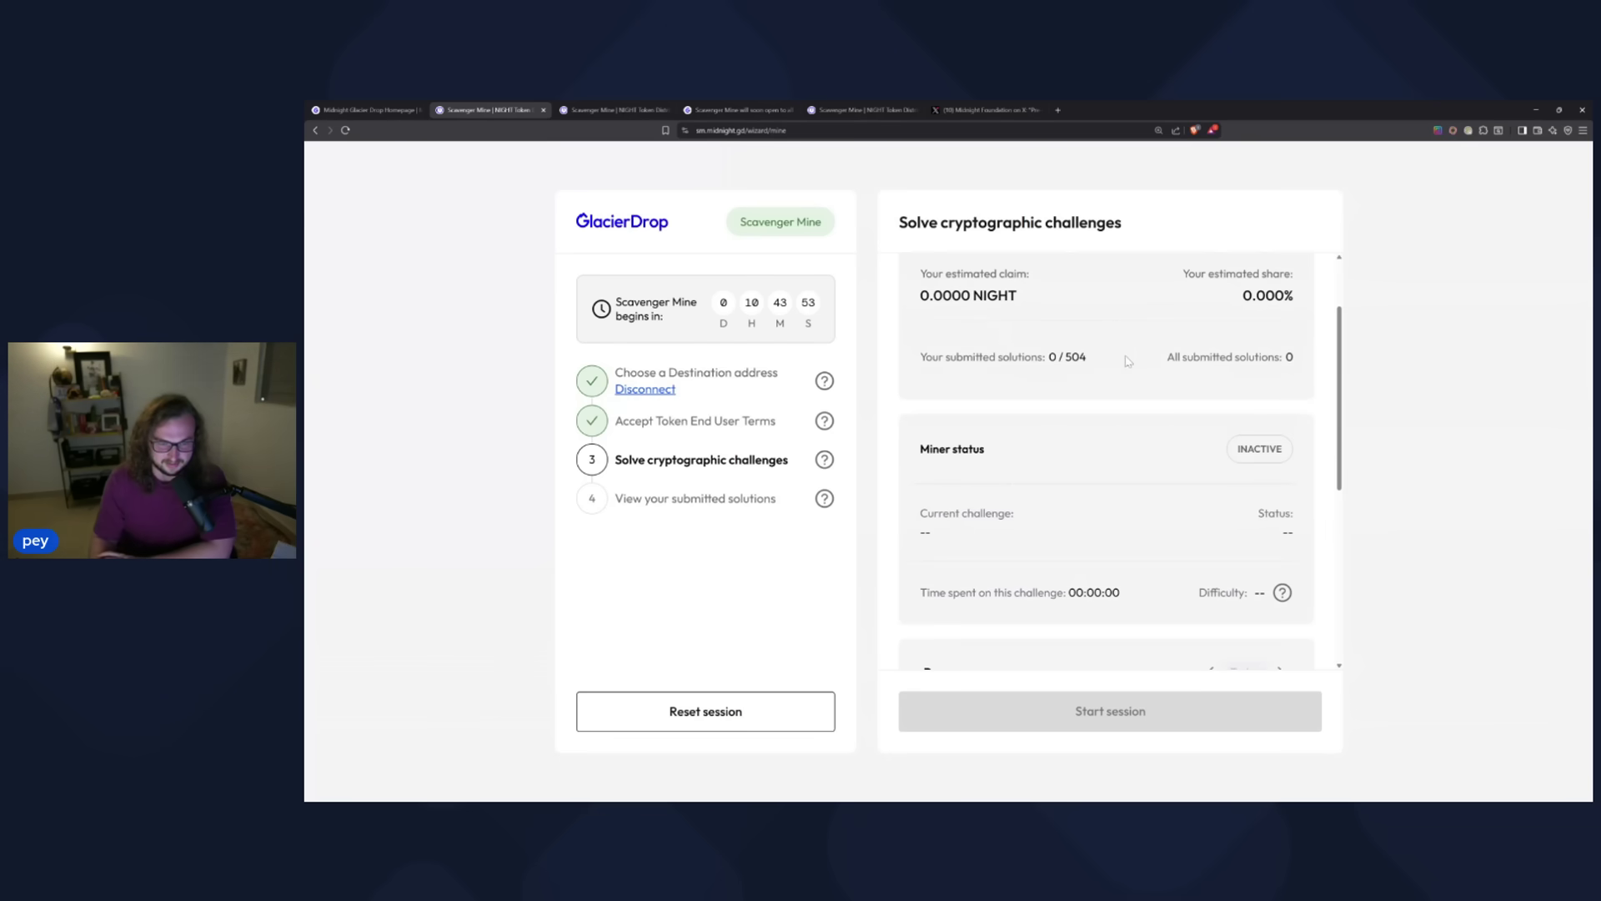
scroll(1124, 358, "down", 1)
scroll(1123, 384, "down", 3)
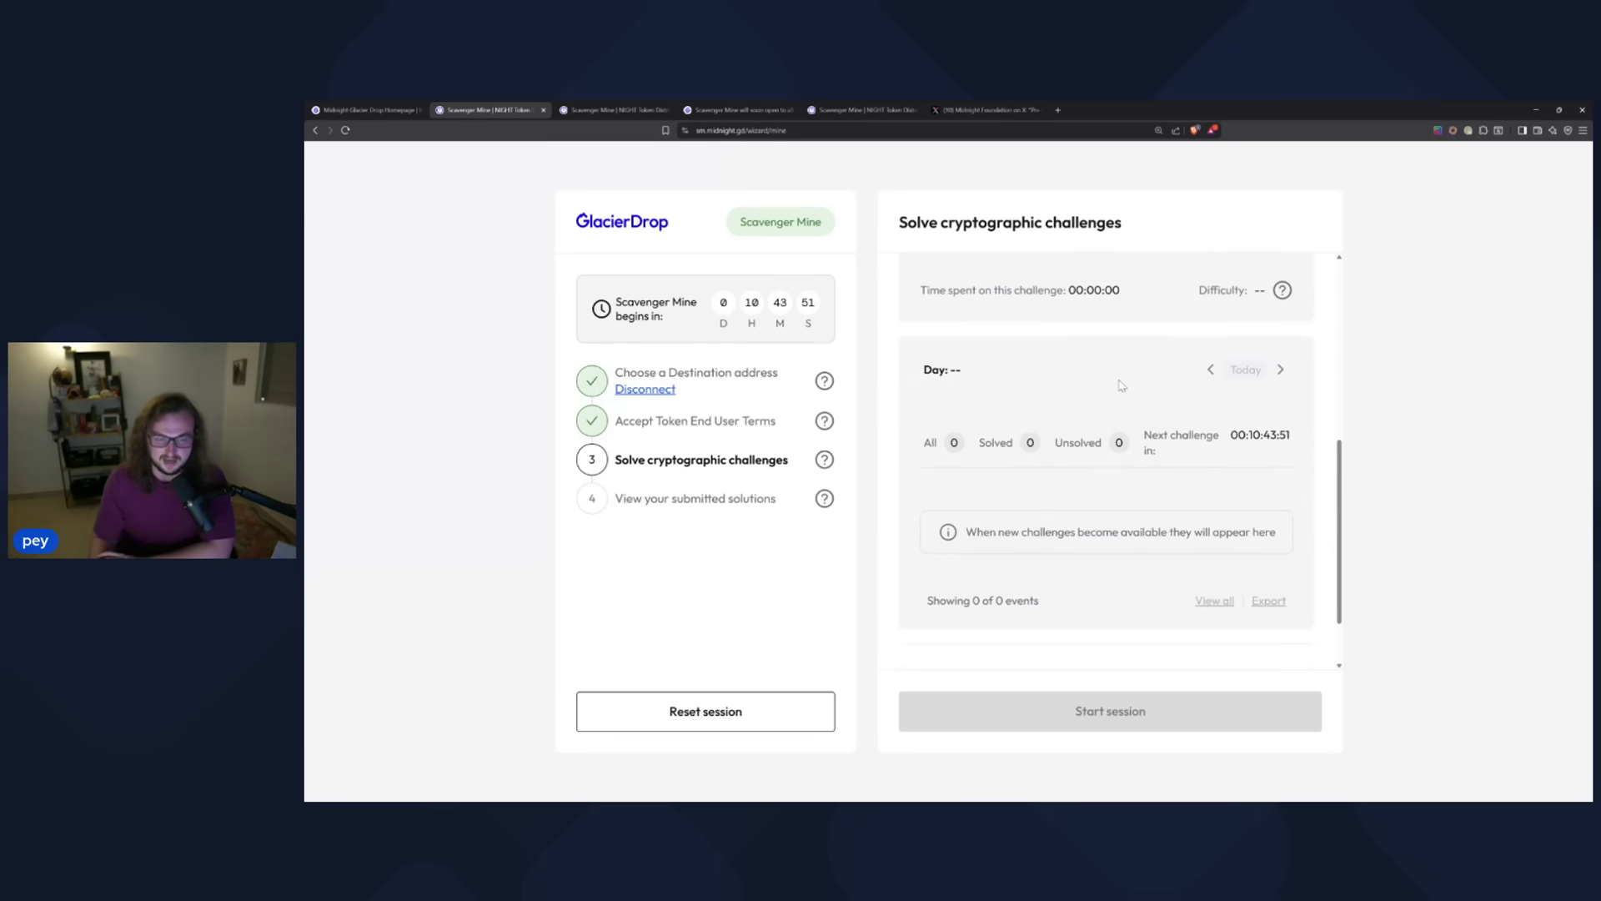
scroll(1088, 488, "up", 2)
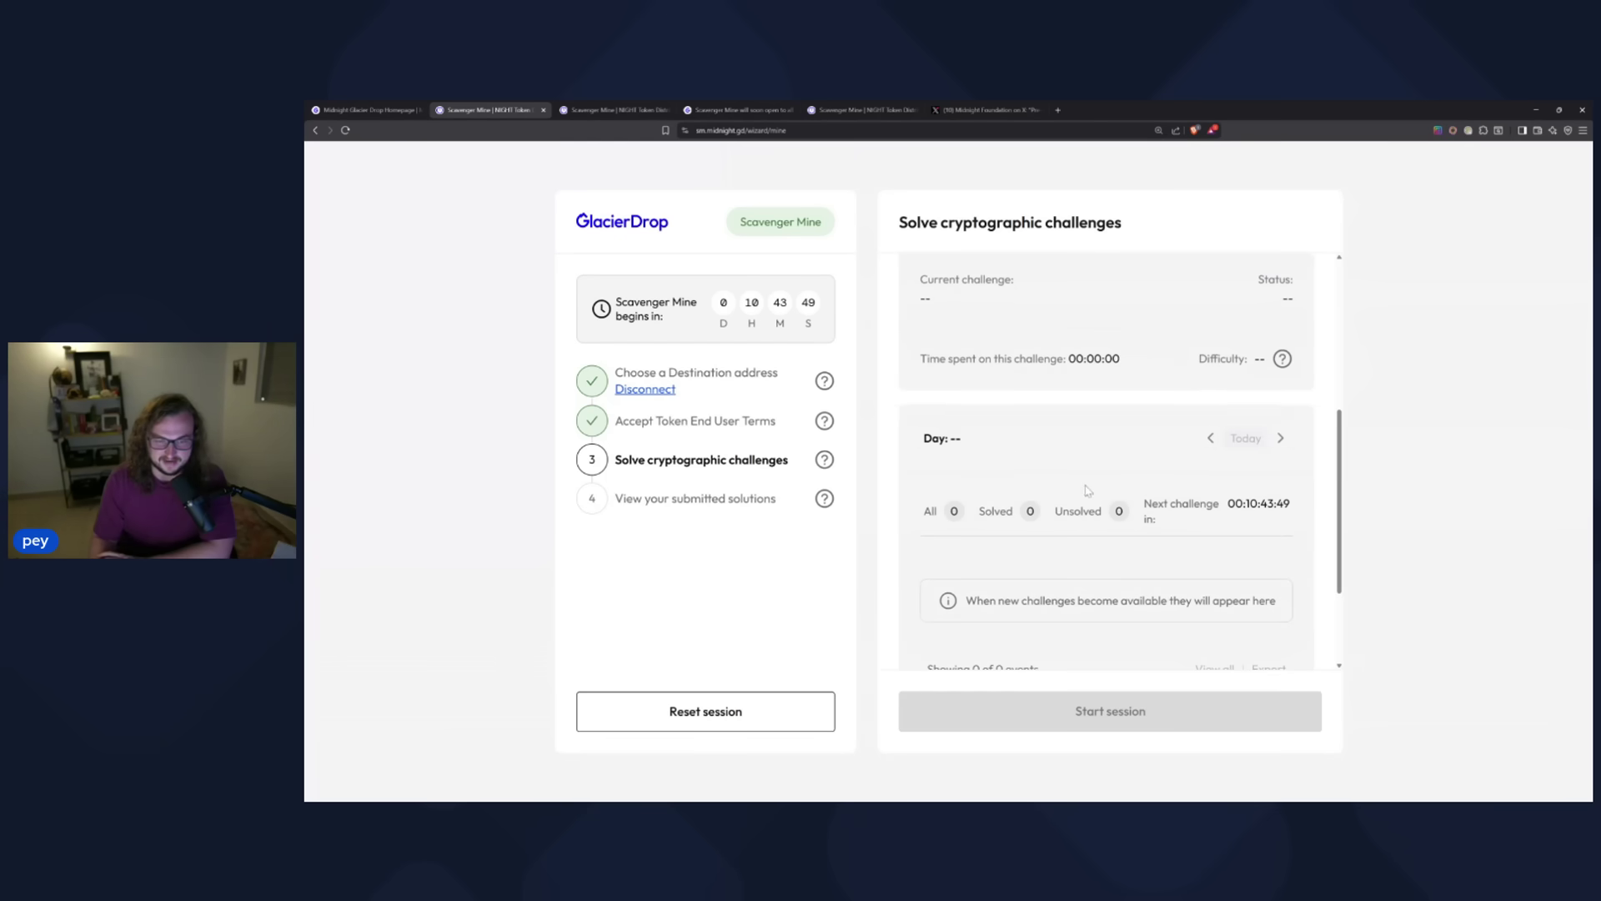
scroll(1043, 454, "down", 1)
scroll(1044, 453, "up", 5)
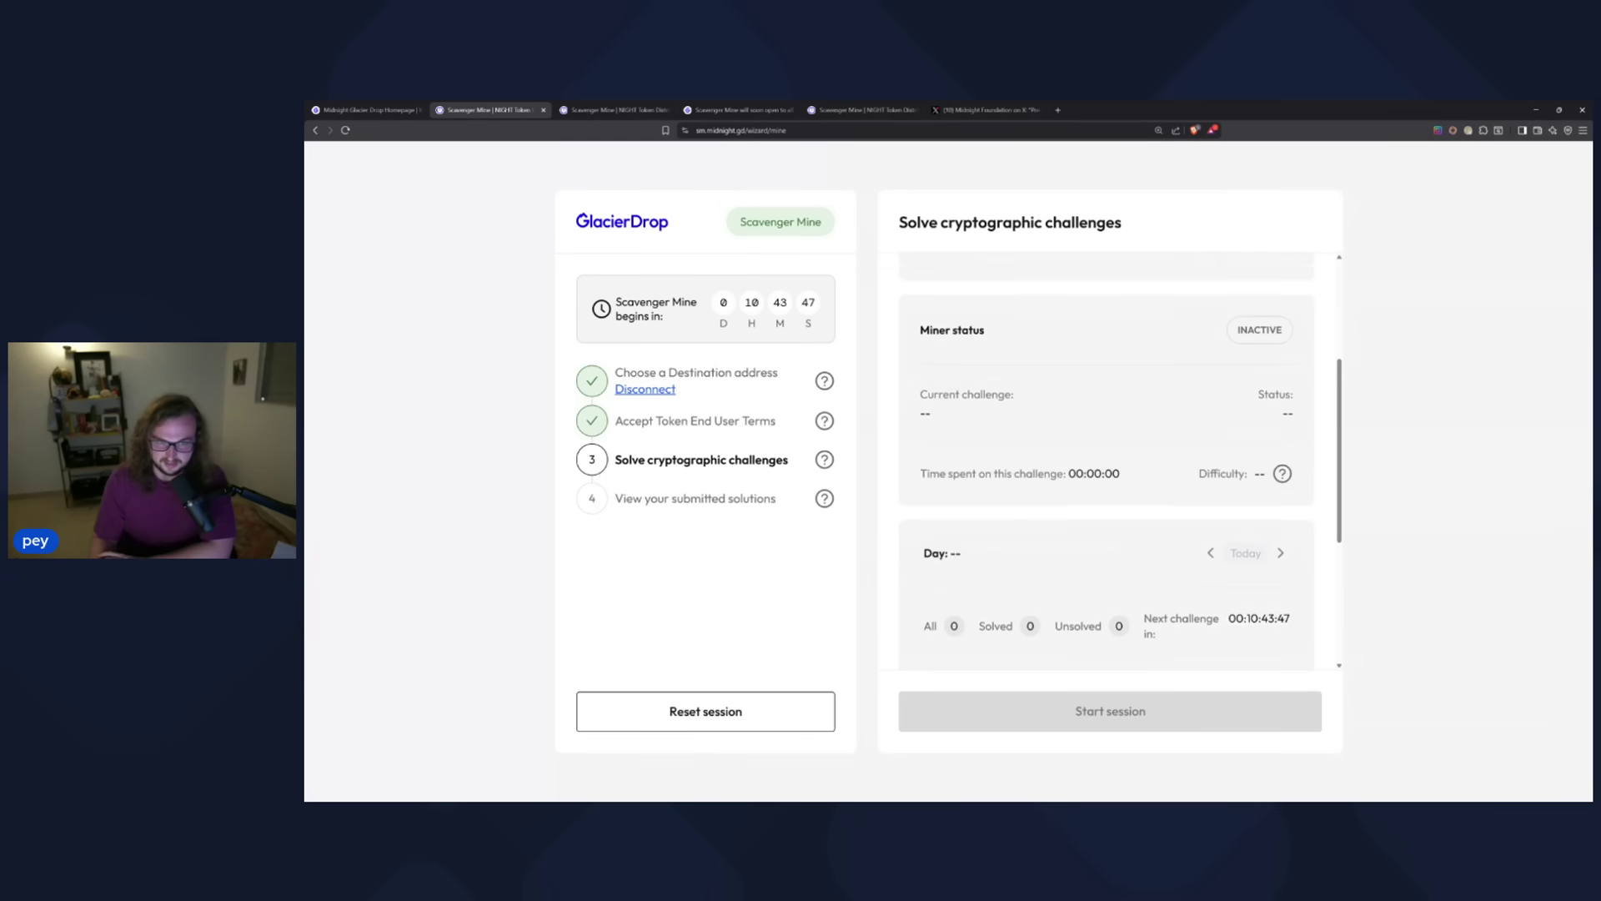
left_click(371, 109)
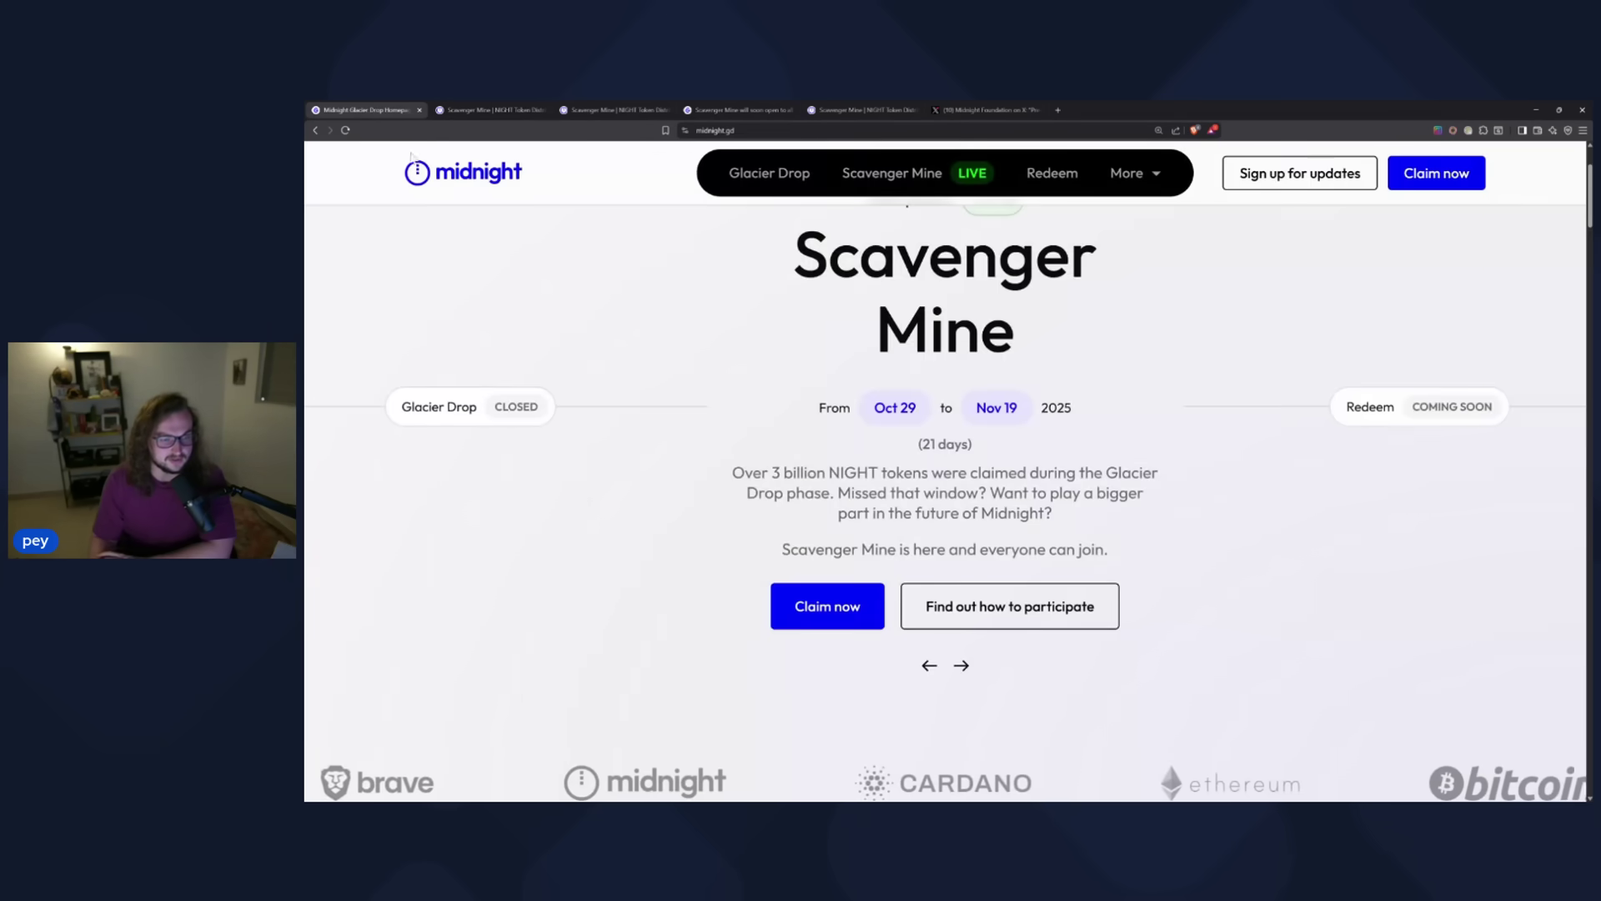
scroll(621, 321, "down", 5)
scroll(621, 319, "down", 5)
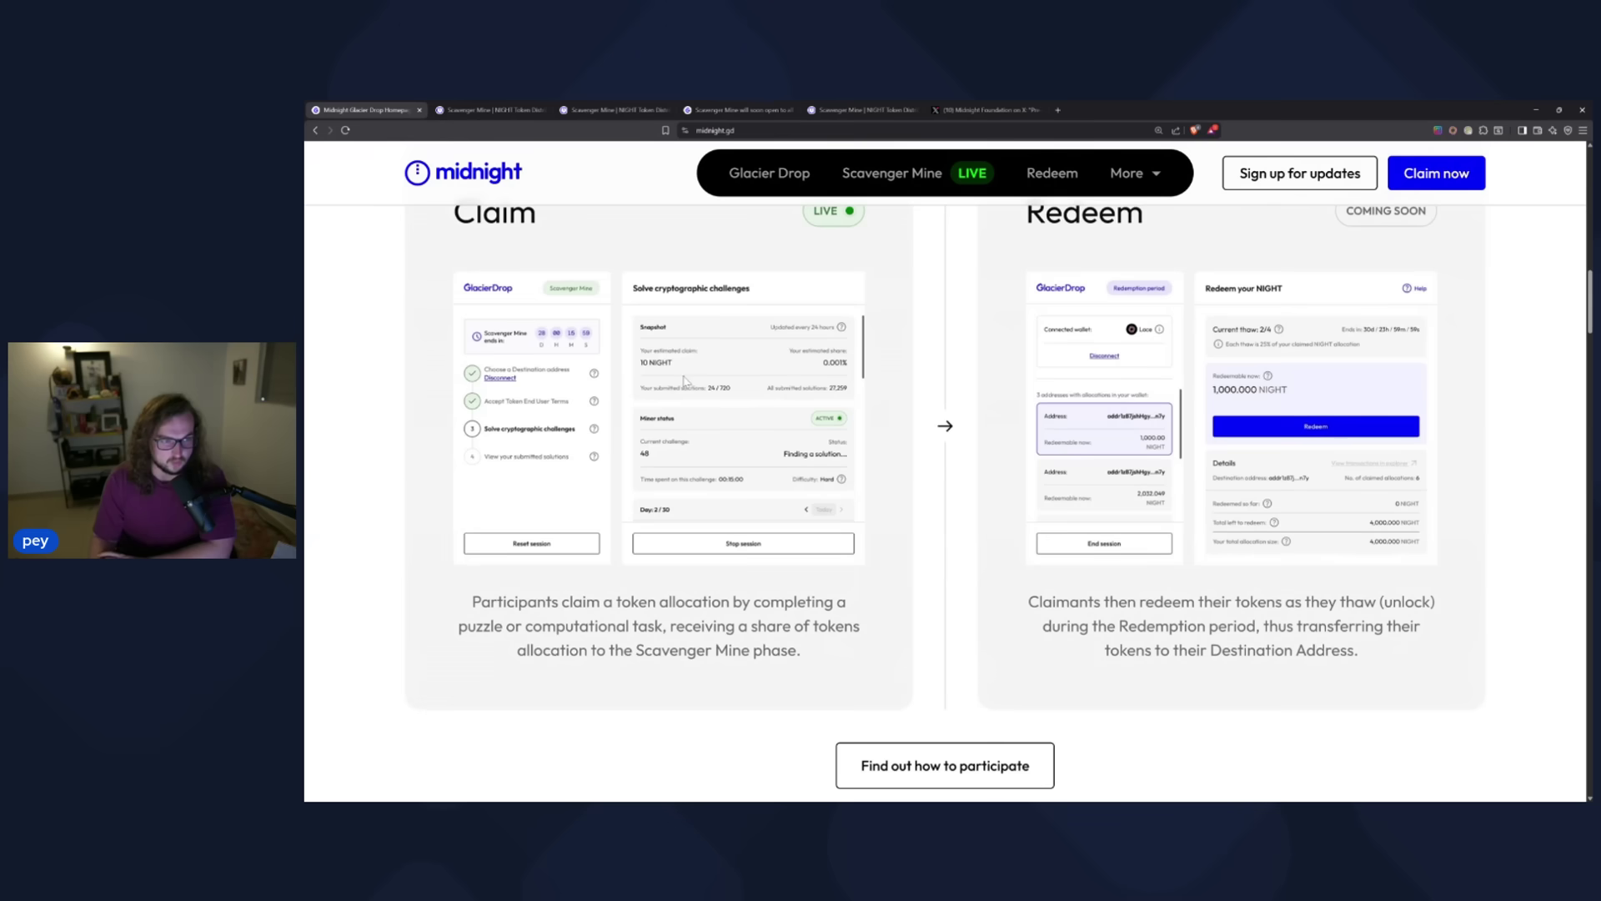
scroll(688, 380, "up", 1)
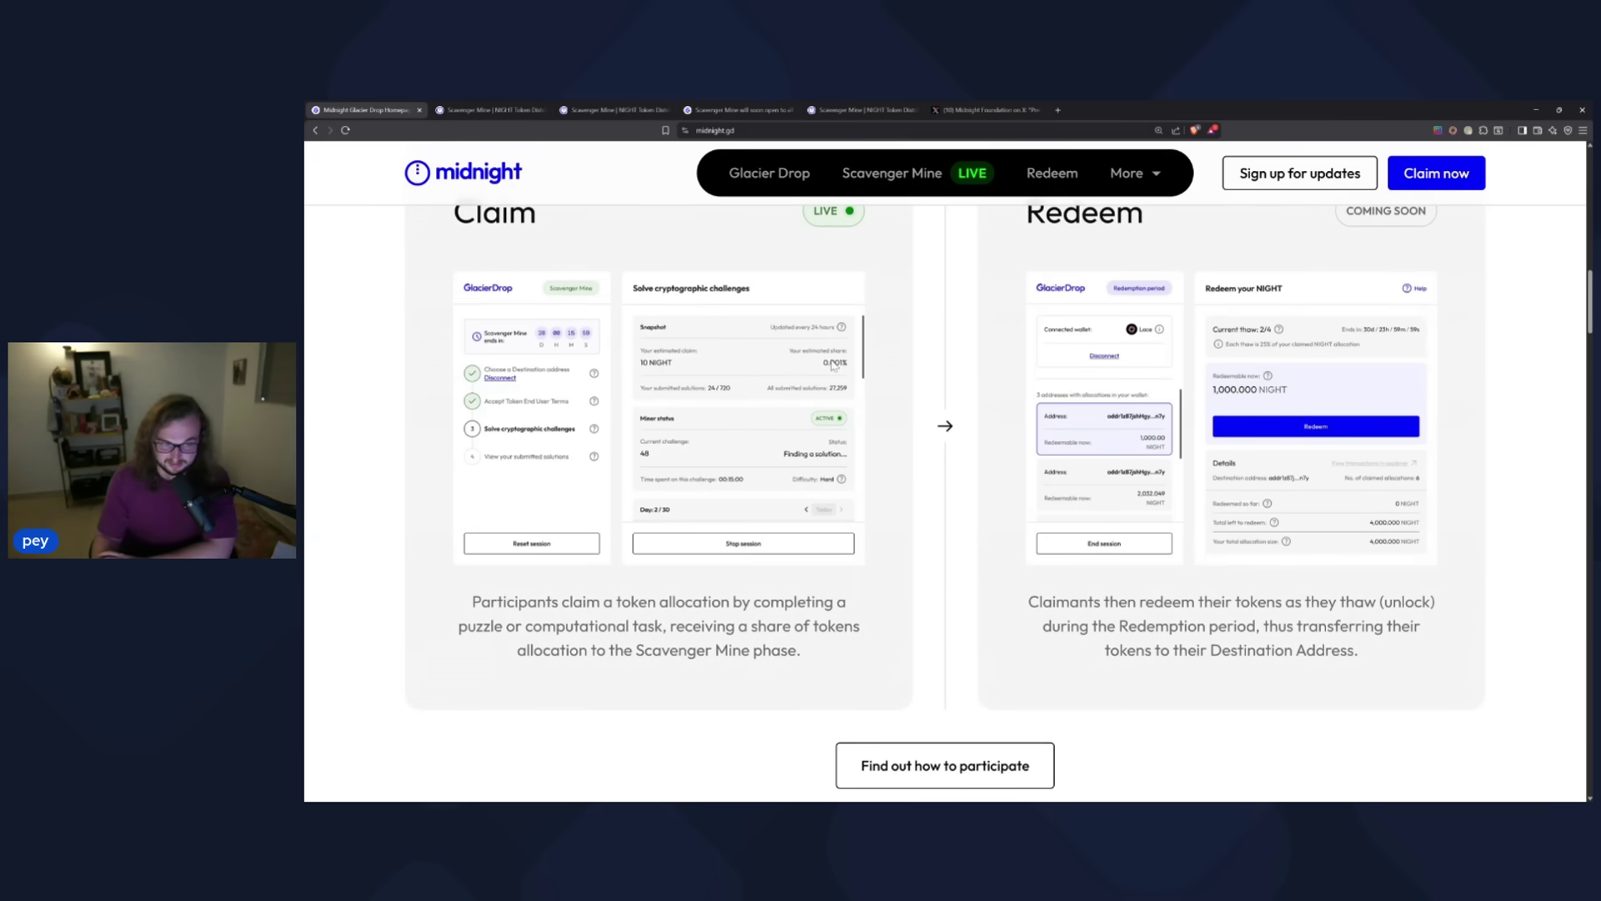
scroll(816, 392, "down", 1)
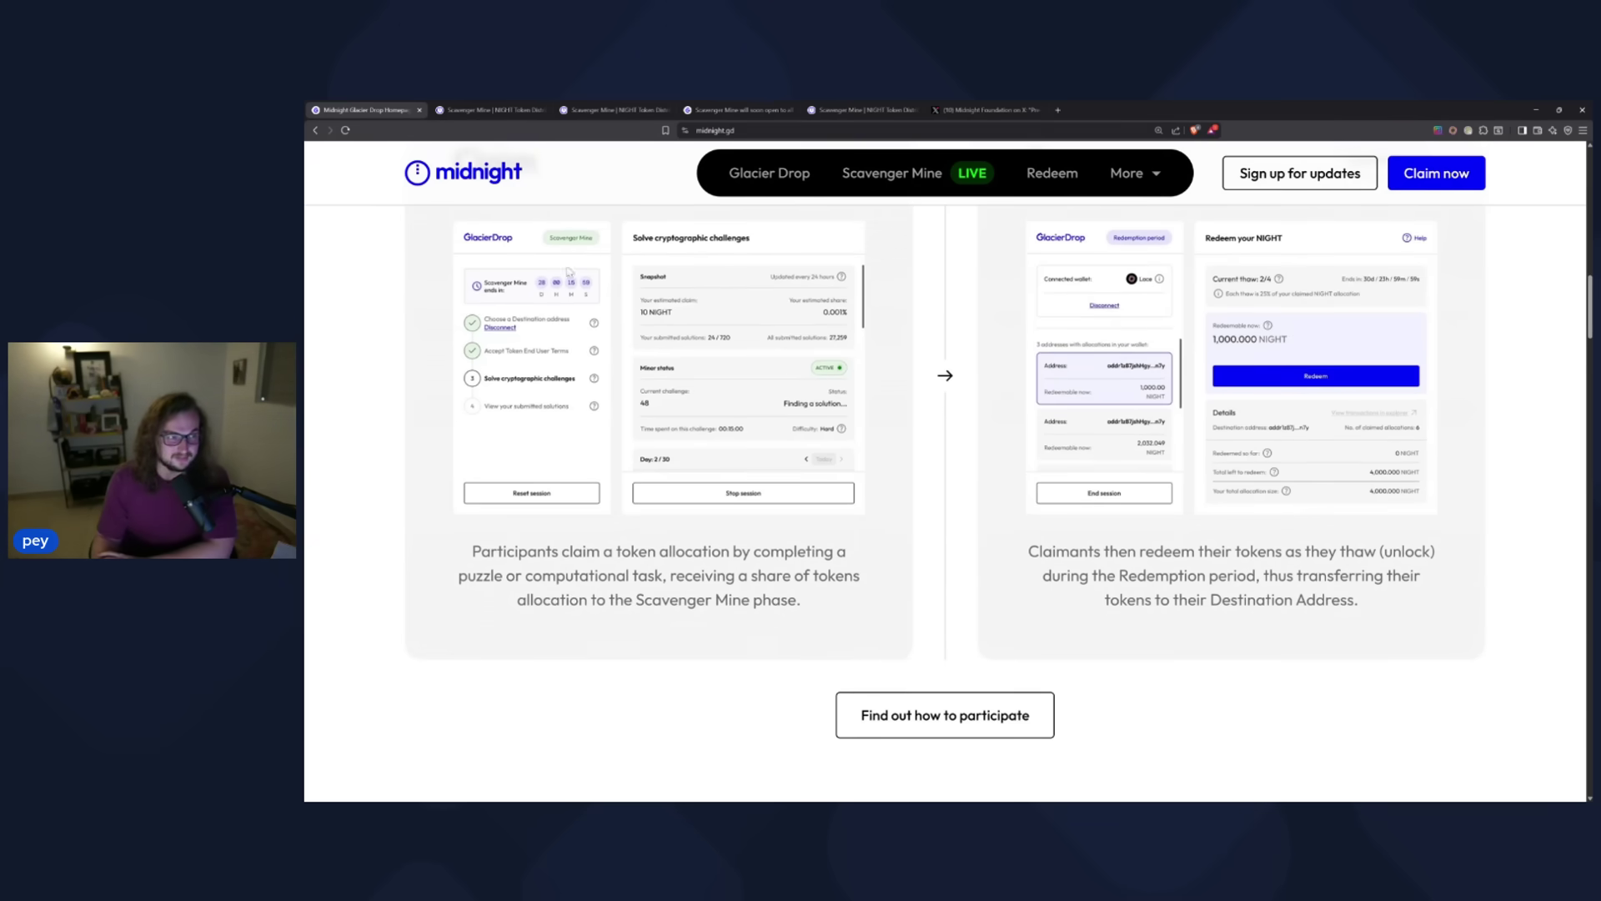
left_click(497, 110)
scroll(1130, 475, "down", 2)
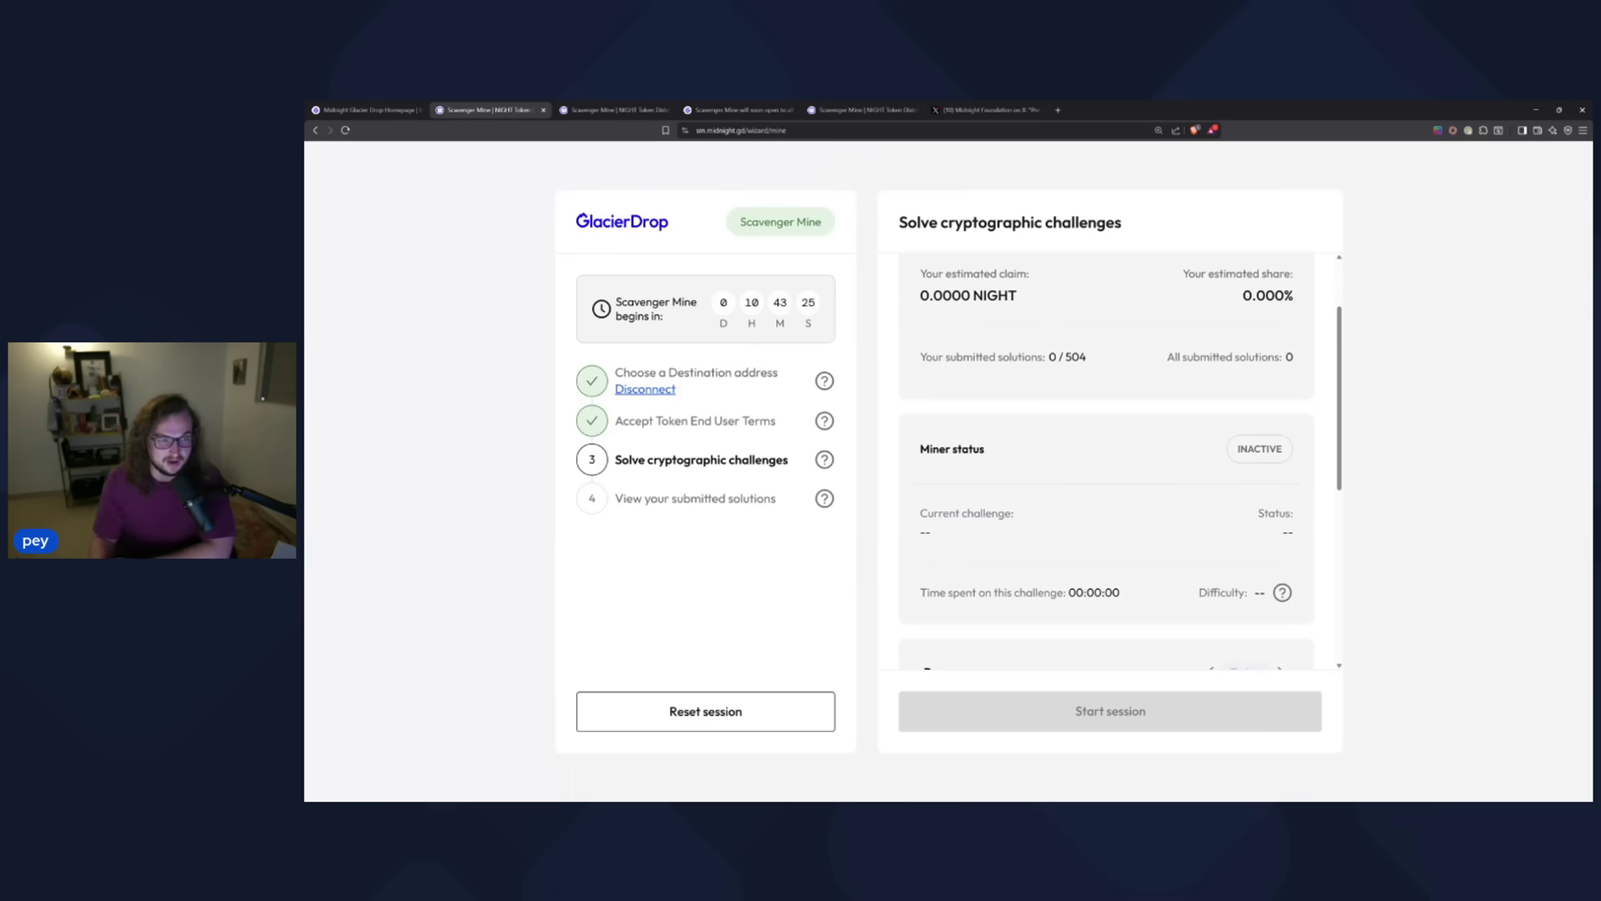
left_click_drag(613, 303, 672, 320)
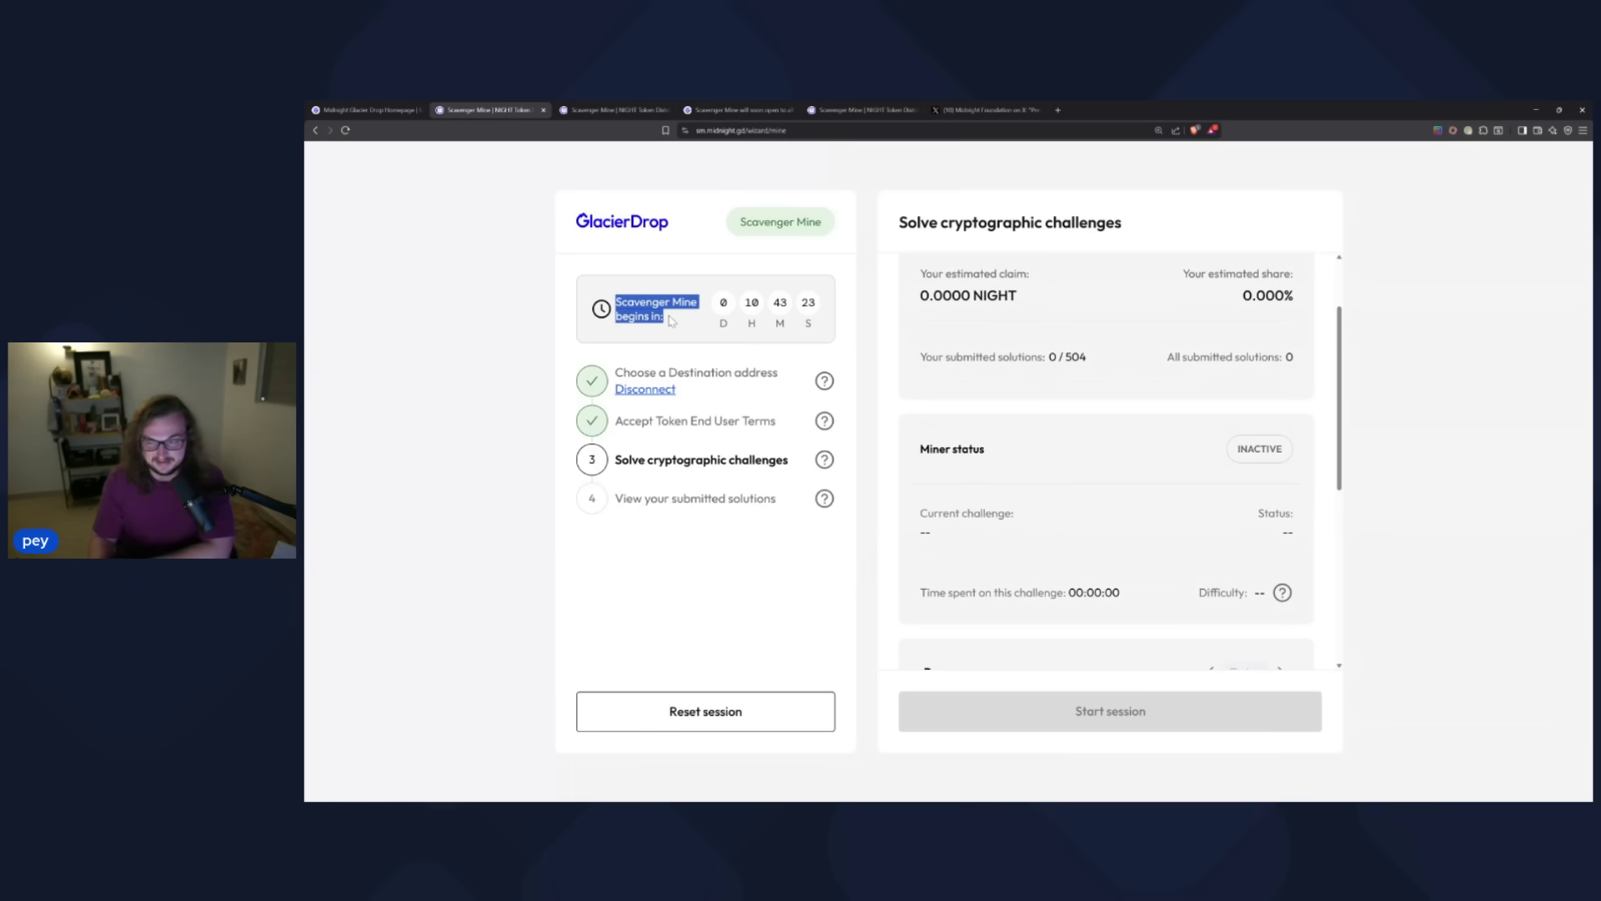
left_click(671, 320)
scroll(1111, 498, "up", 2)
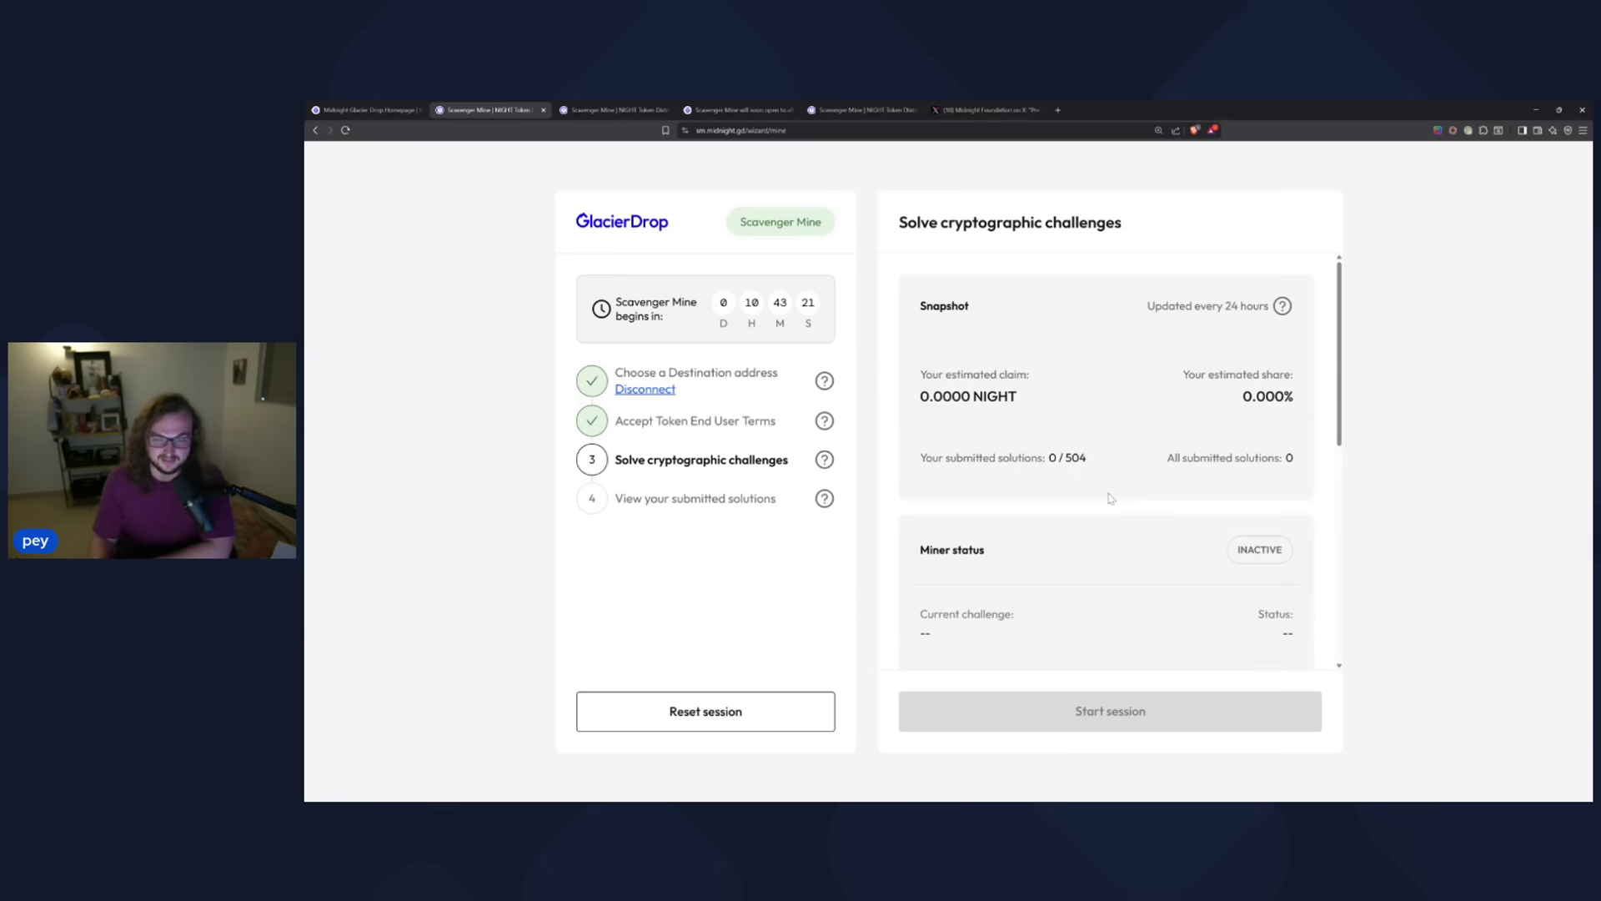